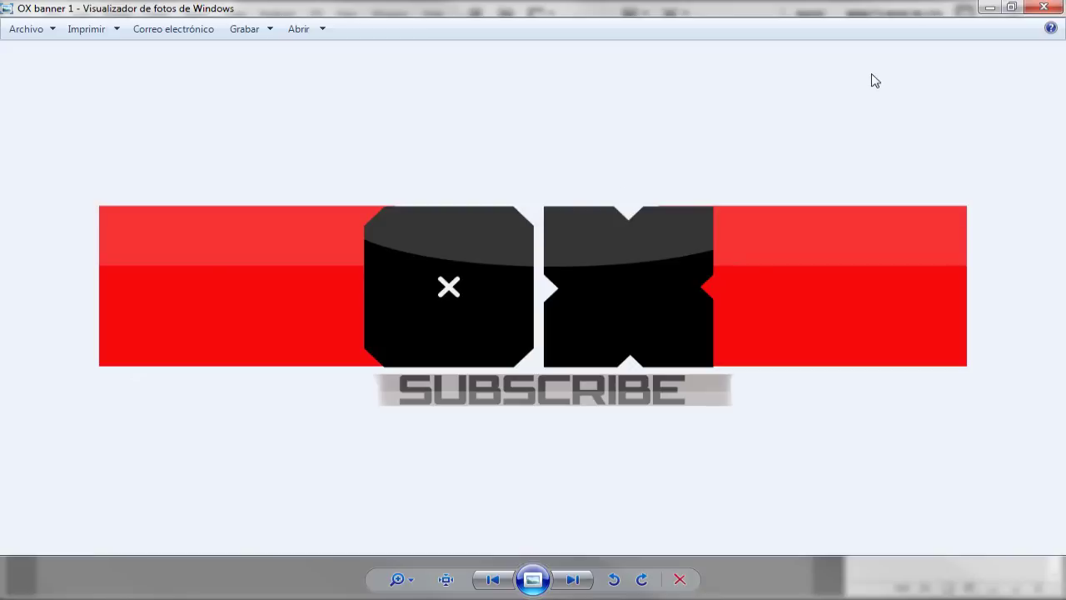
# Minimize the Windows Photo Viewer showing the finished OX banner preview
pyautogui.click(991, 8)
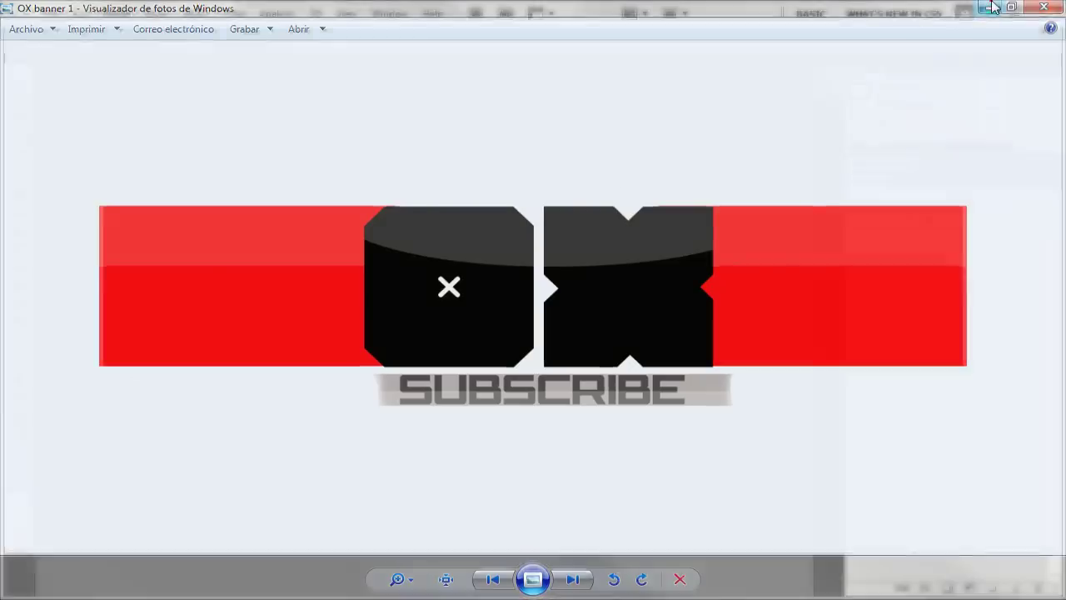
# Create a new transparent 2560×1600 px, 180 ppi document using the Wallpaper preset
pyautogui.click(51, 15)
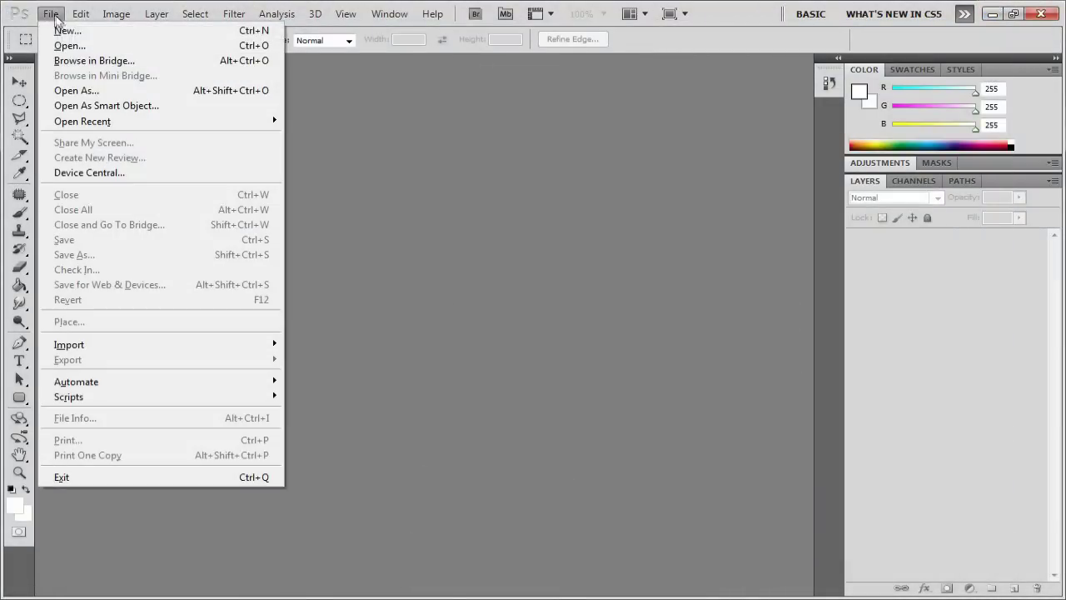
pyautogui.click(67, 31)
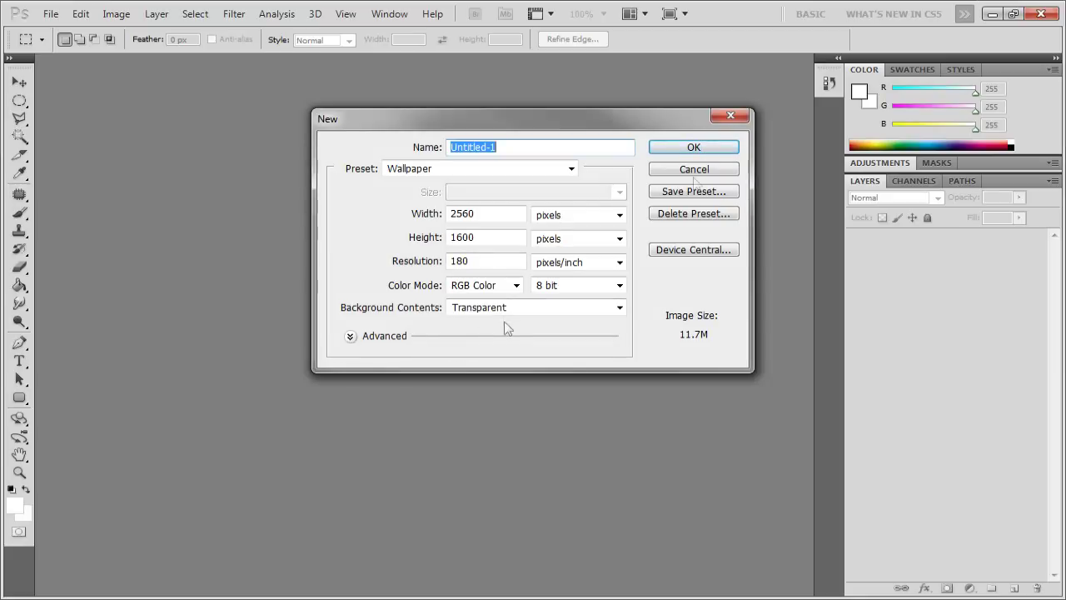
pyautogui.click(698, 149)
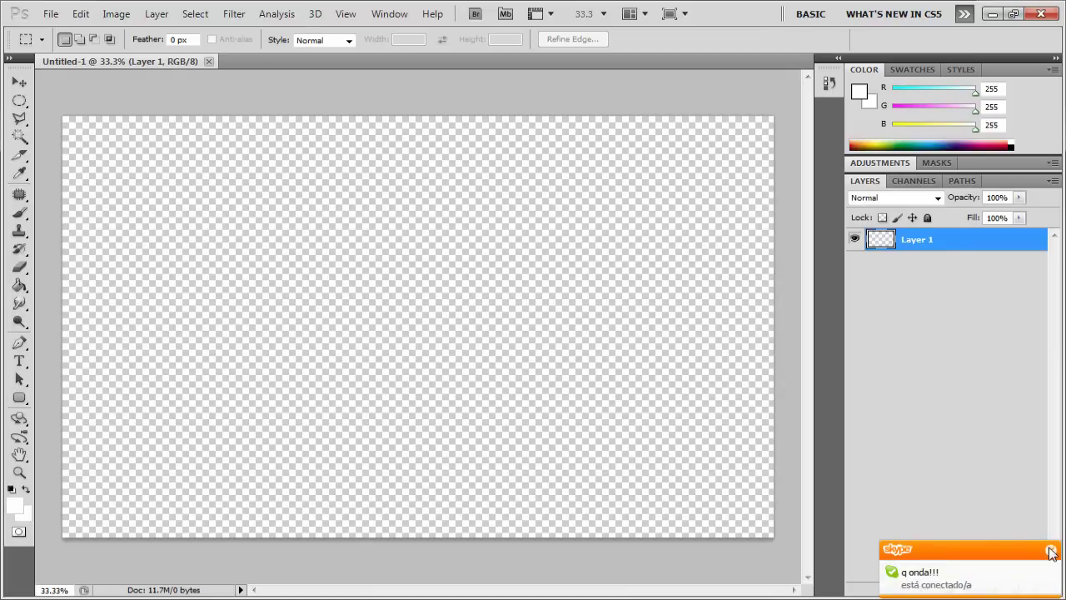
pyautogui.click(1051, 552)
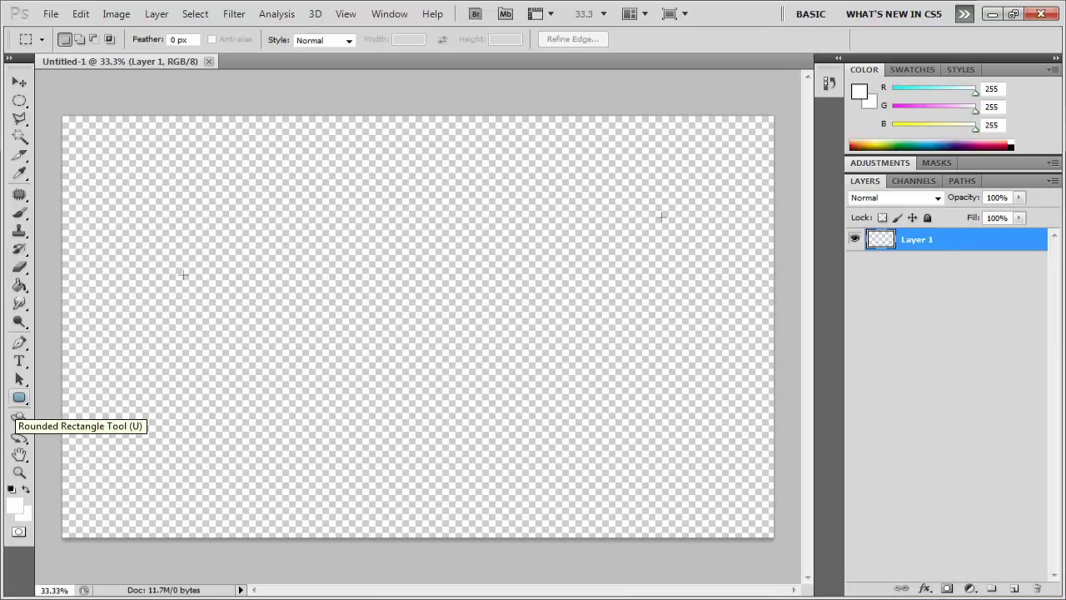
# Set the foreground colour to pure red ff0000
pyautogui.click(860, 91)
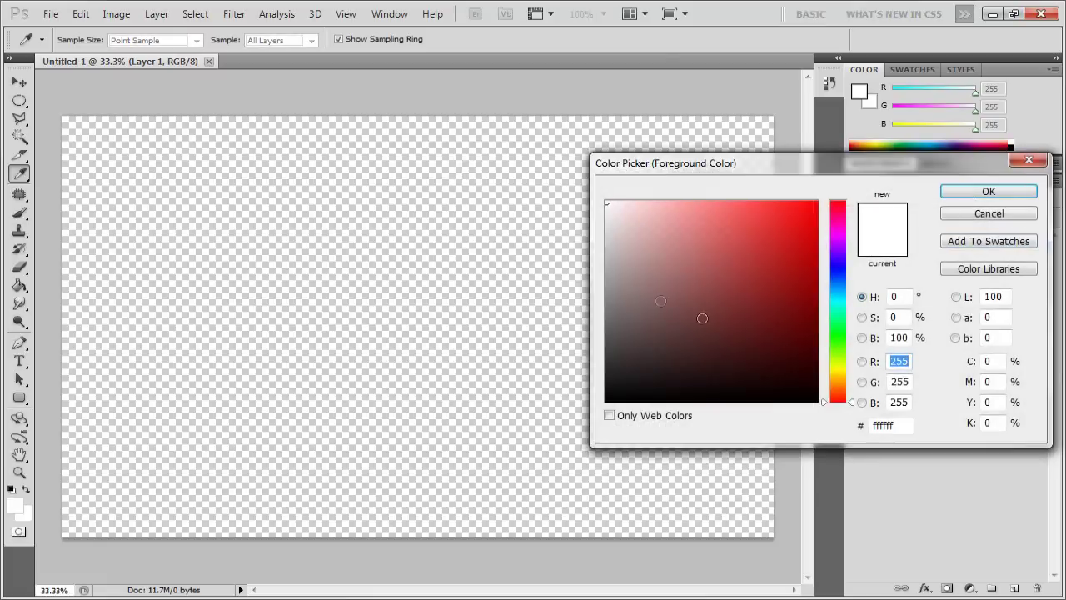
pyautogui.moveTo(754, 287); pyautogui.dragTo(833, 175)
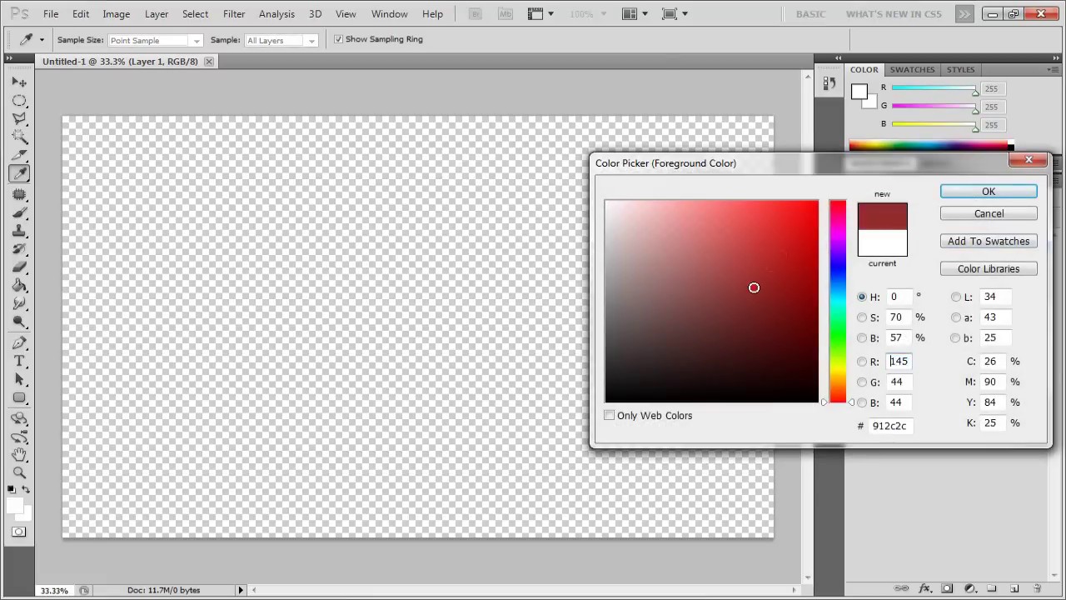
pyautogui.click(956, 198)
# Draw a red 10 px-radius rounded rectangle across the middle of the canvas
pyautogui.moveTo(154, 216); pyautogui.dragTo(714, 435)
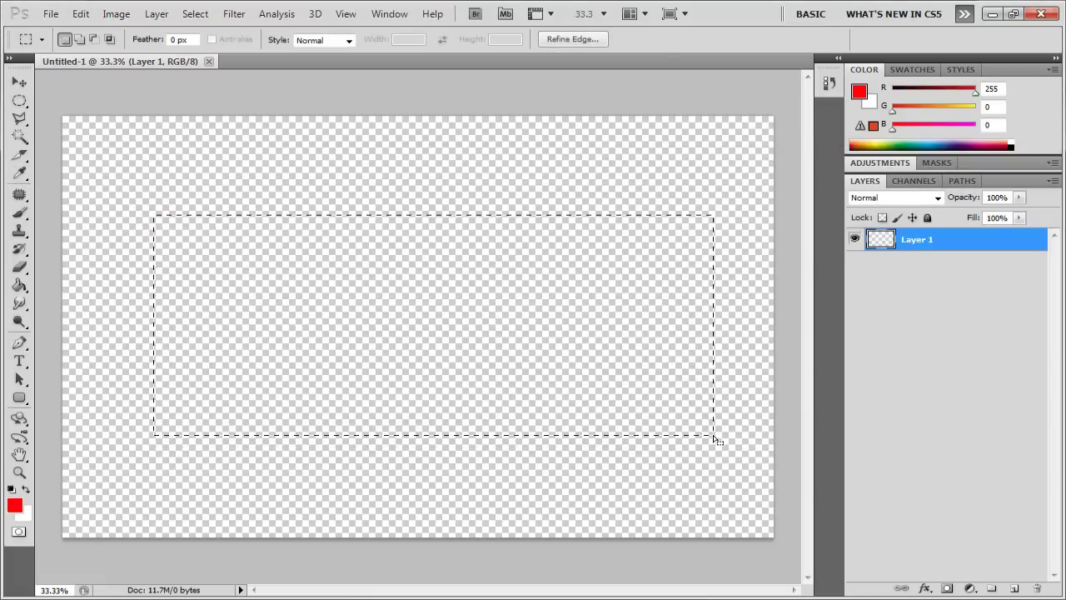
pyautogui.rightClick(532, 334)
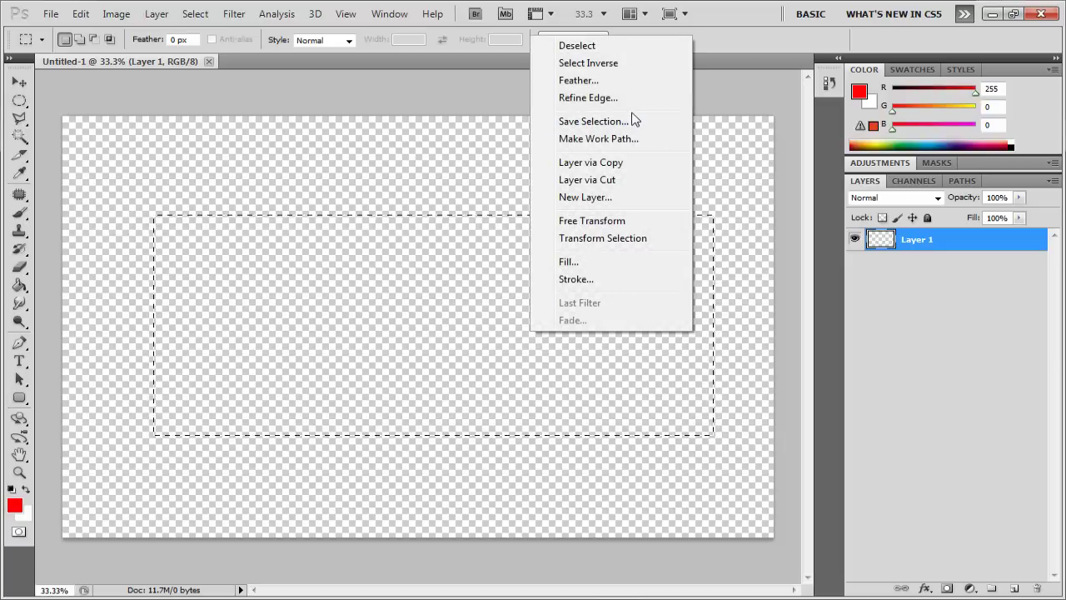
pyautogui.click(576, 45)
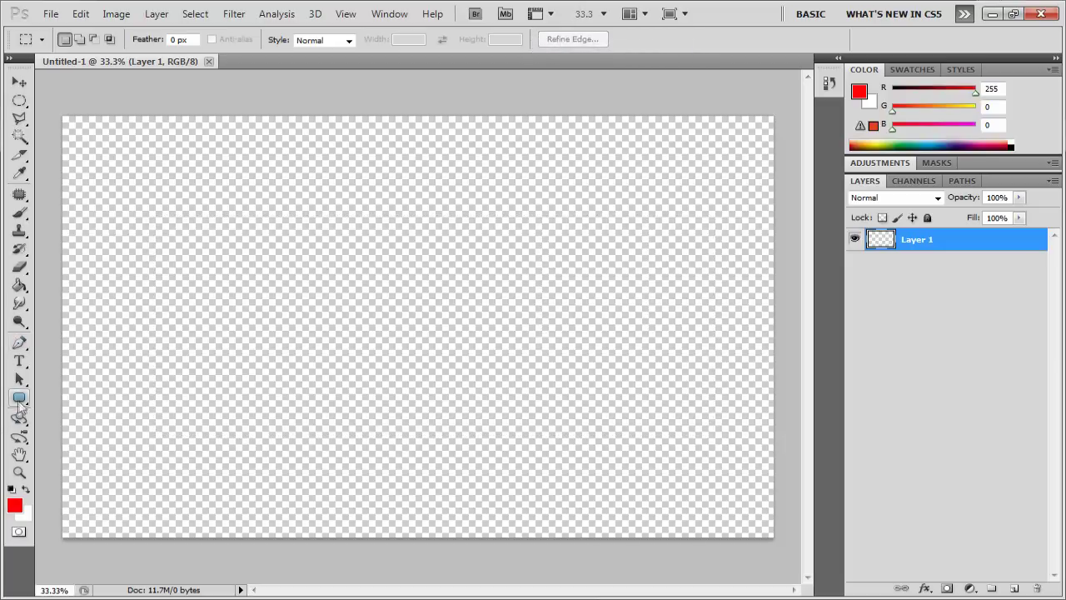
pyautogui.click(19, 398)
pyautogui.moveTo(204, 269); pyautogui.dragTo(679, 434)
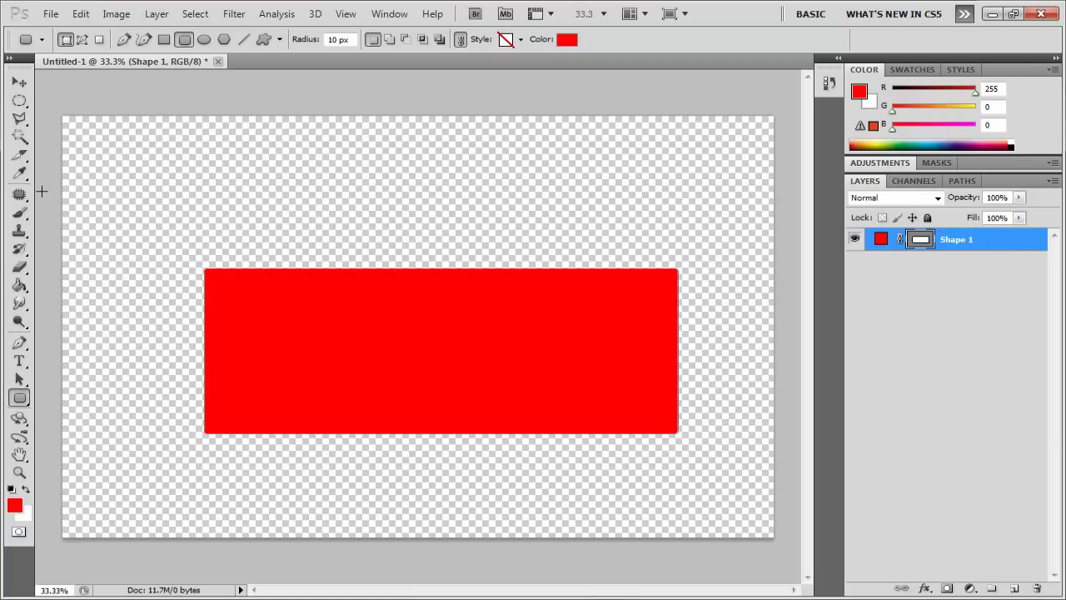
pyautogui.click(19, 82)
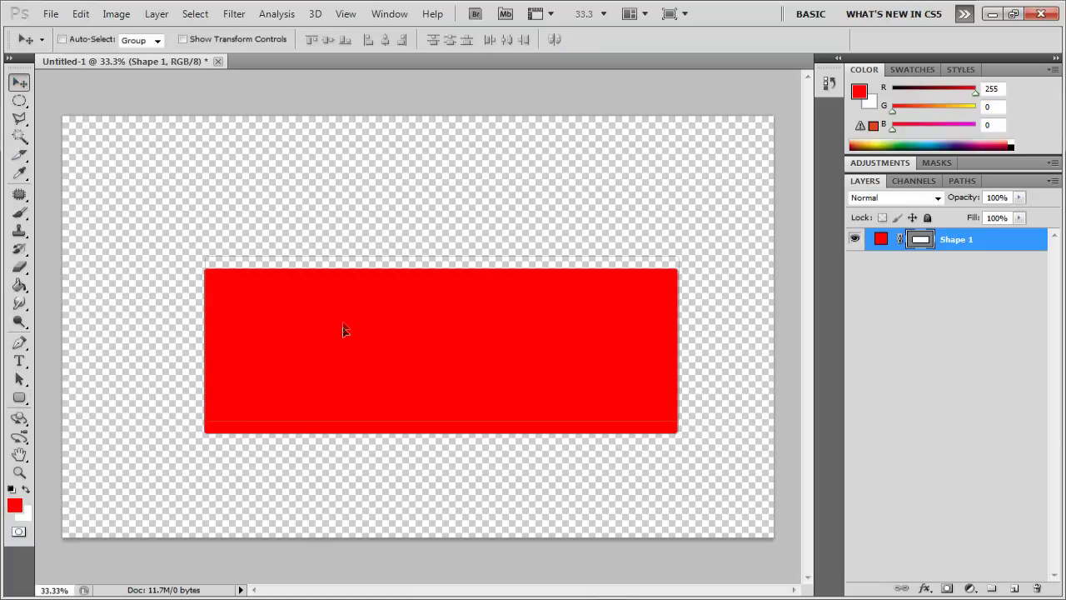
# Nudge the red rectangle up and add an empty Layer 1 clipped to it
pyautogui.moveTo(344, 330); pyautogui.dragTo(344, 327)
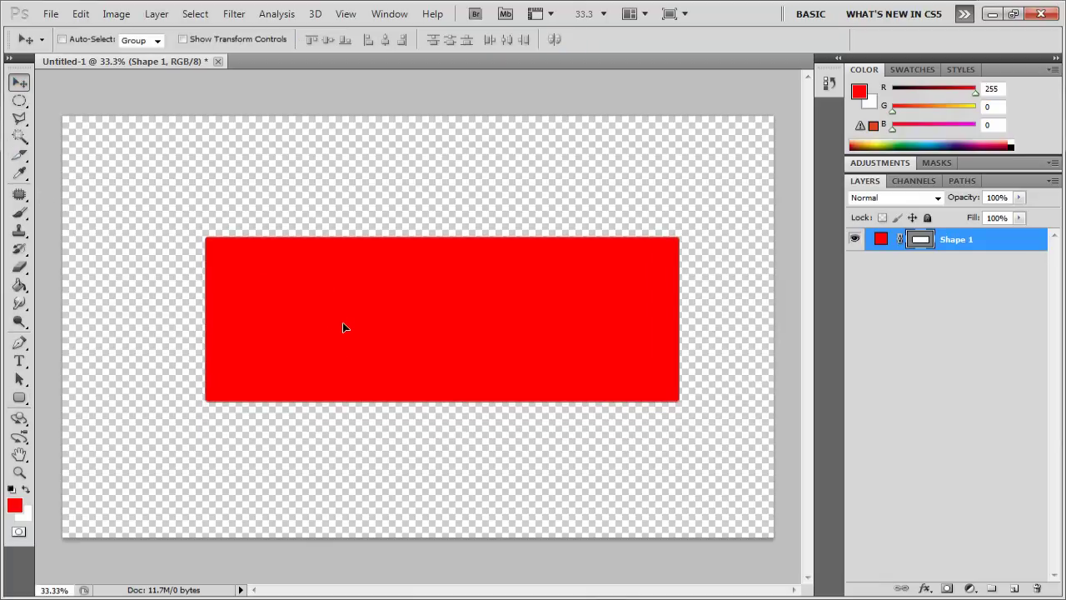
pyautogui.click(1013, 588)
pyautogui.rightClick(895, 249)
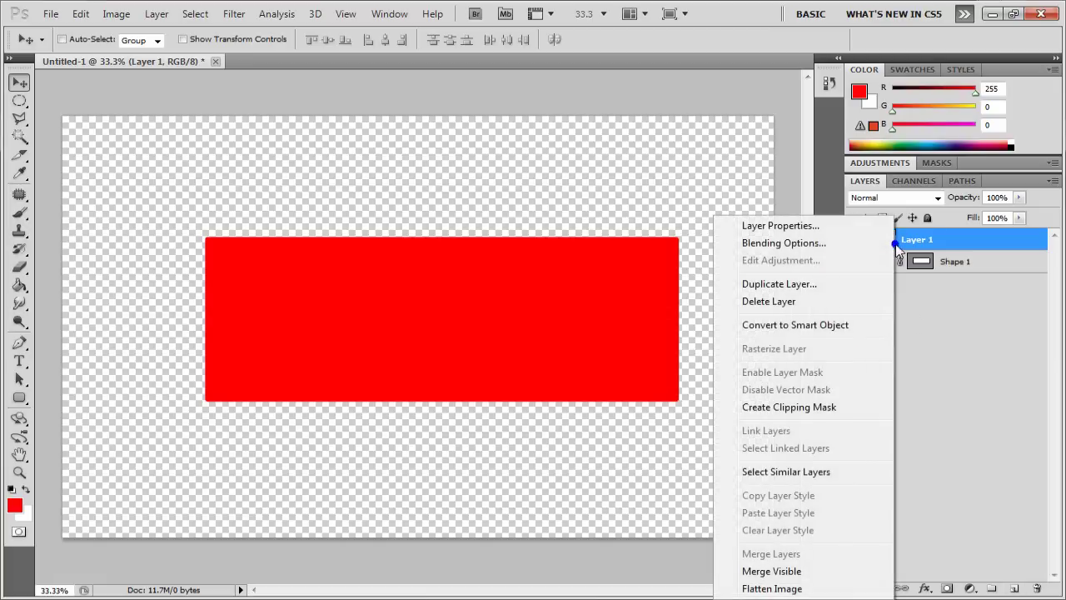
pyautogui.click(804, 407)
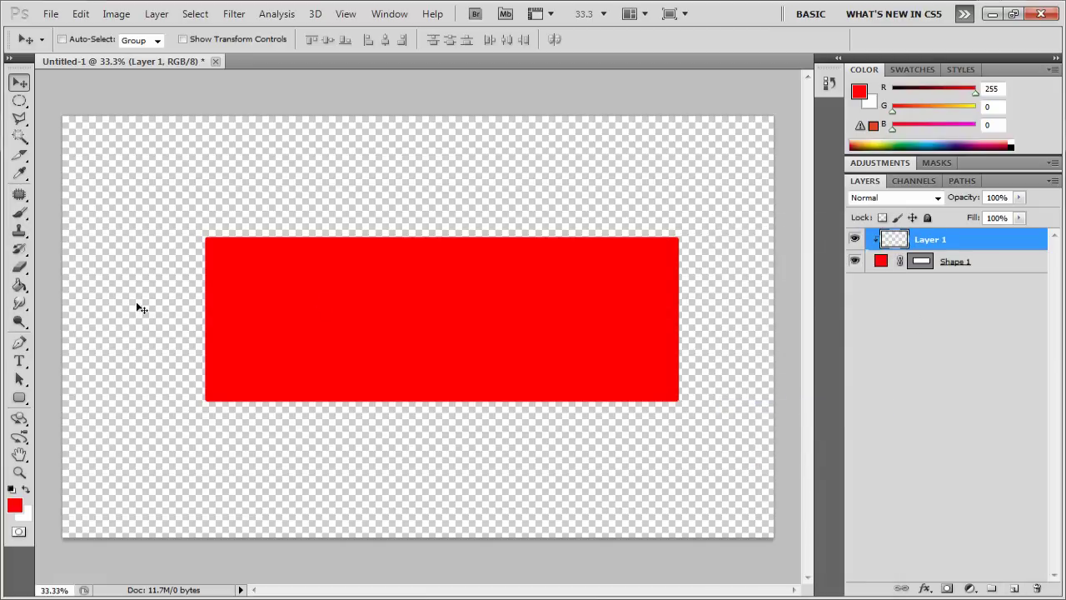
pyautogui.click(20, 101)
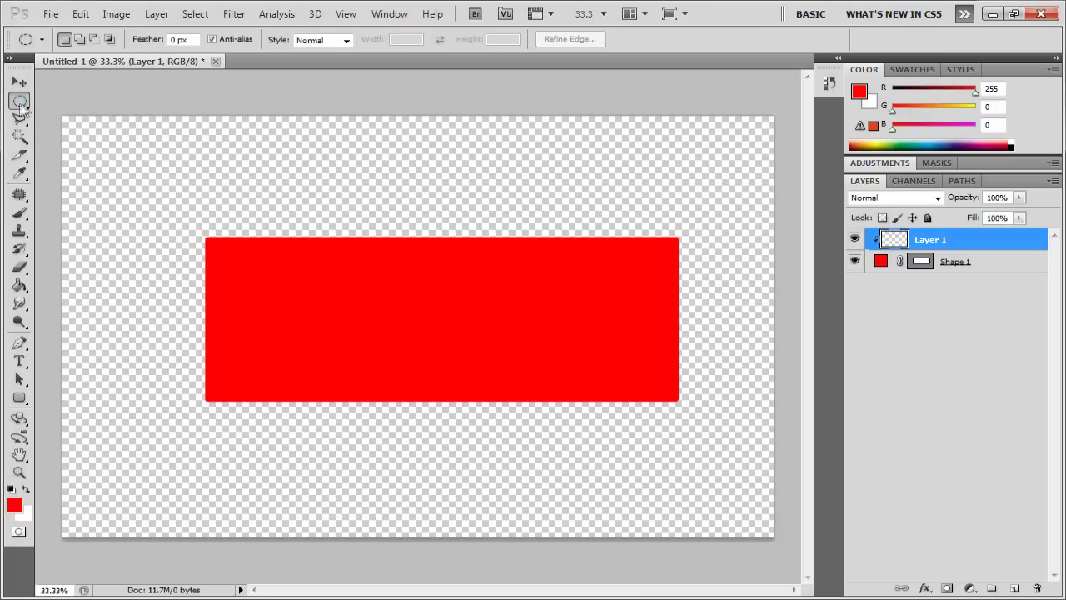
# Draw a wide elliptical selection over the red rectangle's top
pyautogui.rightClick(20, 104)
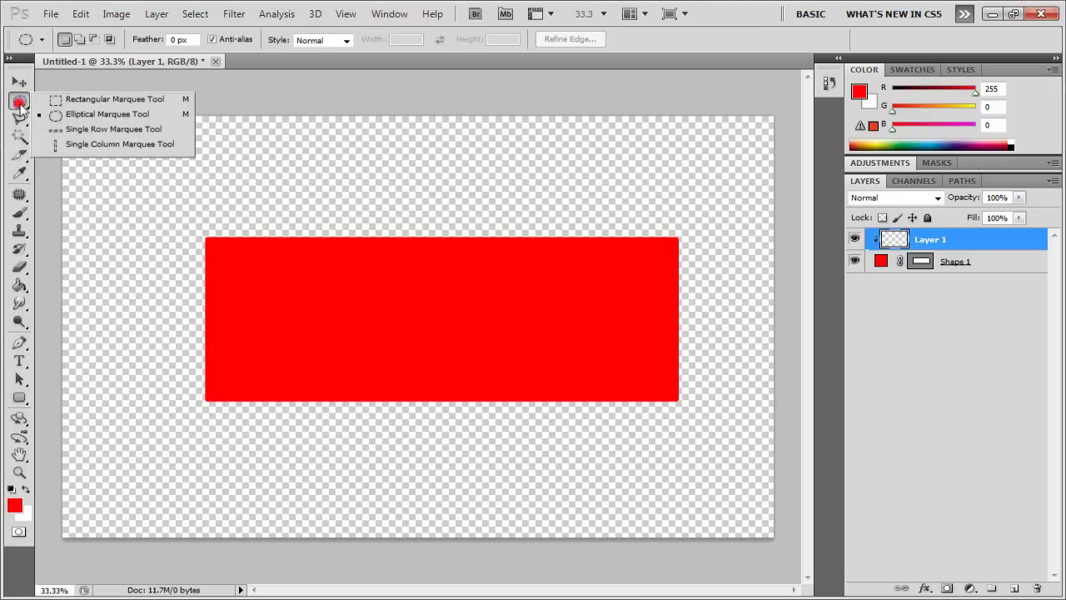
pyautogui.click(133, 115)
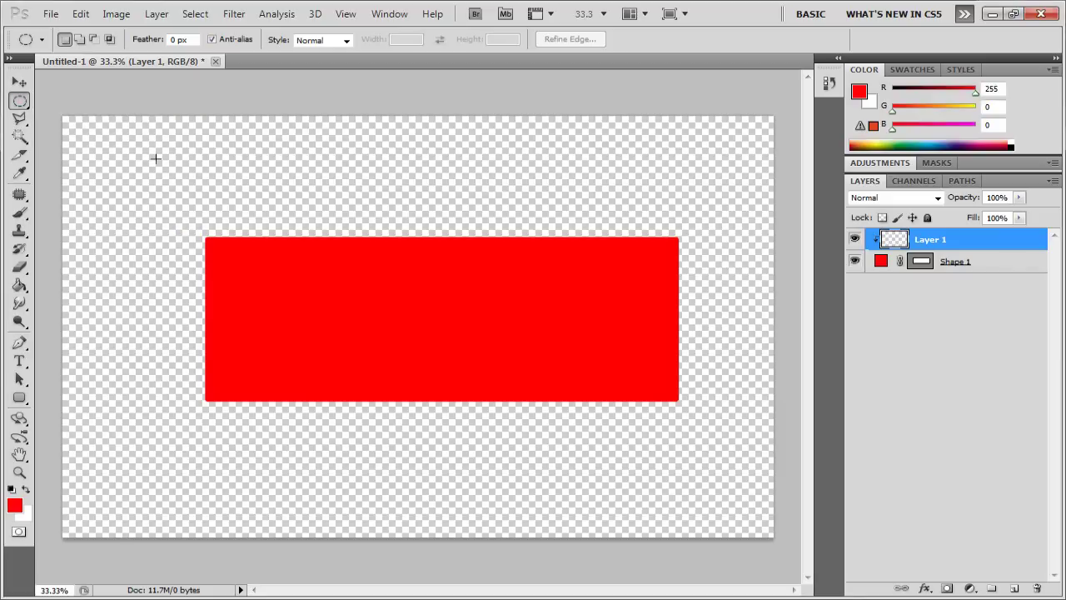
pyautogui.moveTo(722, 312); pyautogui.dragTo(748, 314)
pyautogui.moveTo(751, 314); pyautogui.dragTo(751, 314)
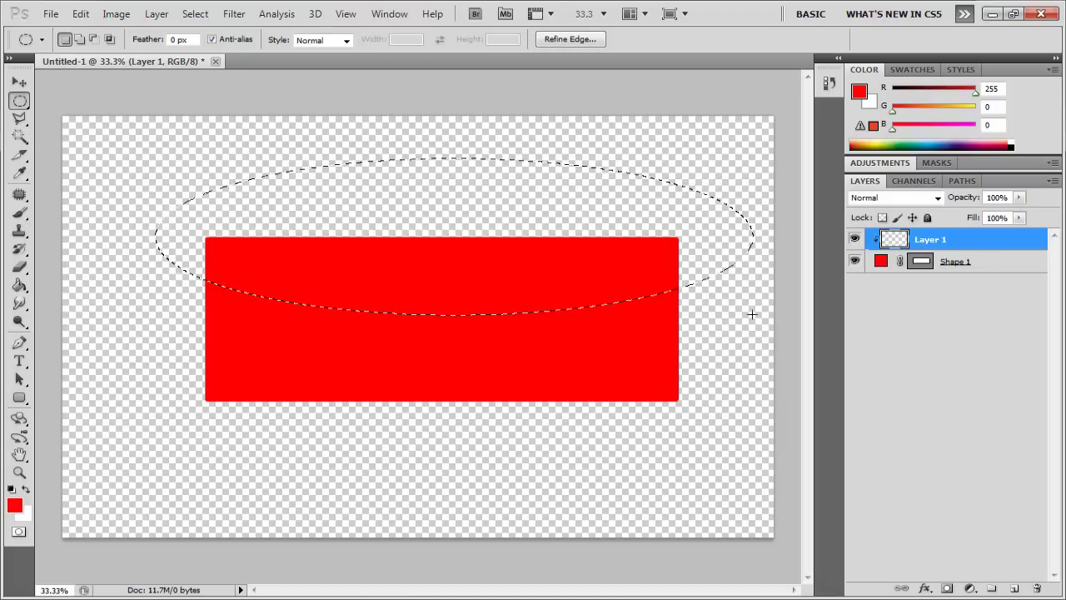
# Fill the selected area with white on the clipped layer
pyautogui.click(19, 285)
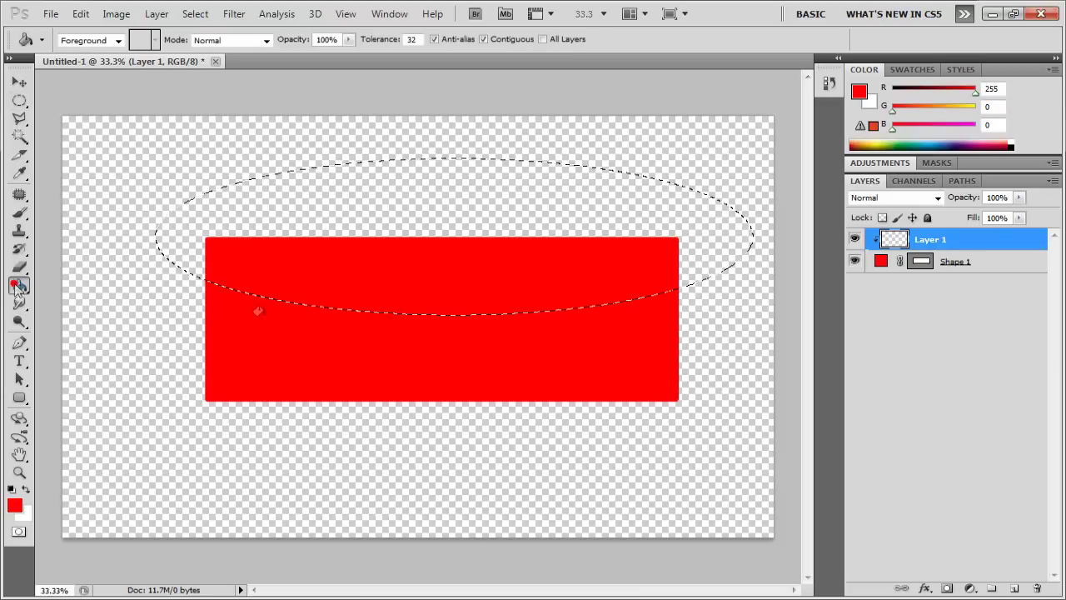
pyautogui.click(859, 91)
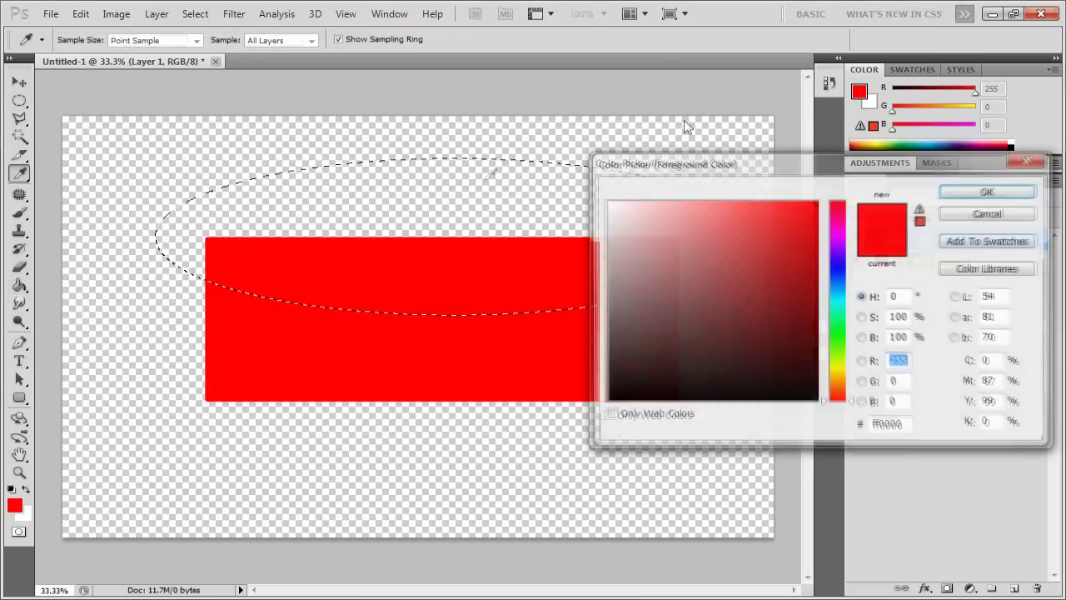
pyautogui.click(607, 203)
pyautogui.click(1002, 191)
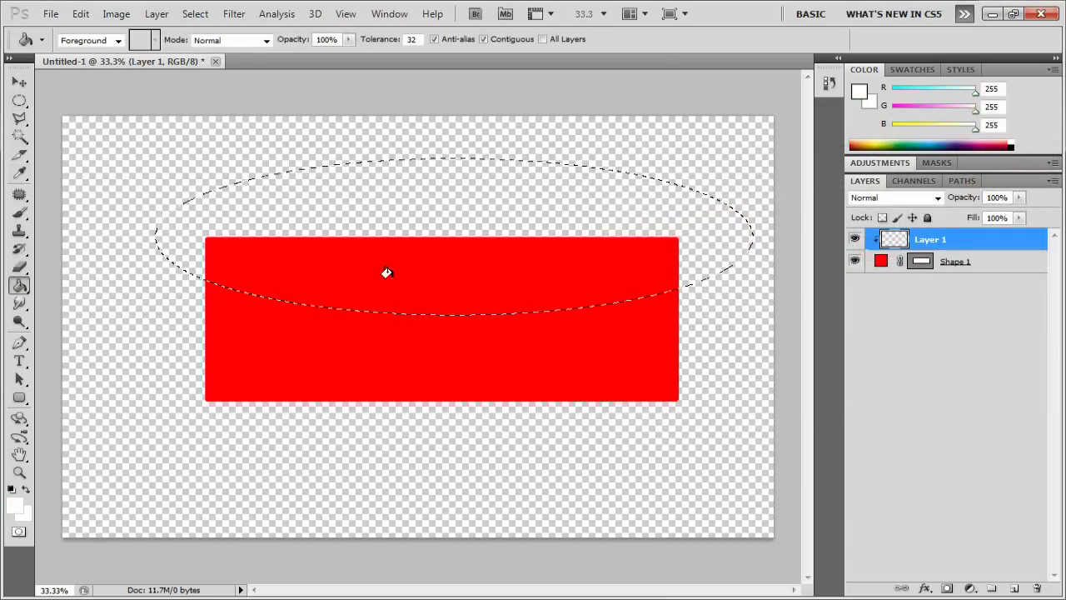
pyautogui.click(386, 274)
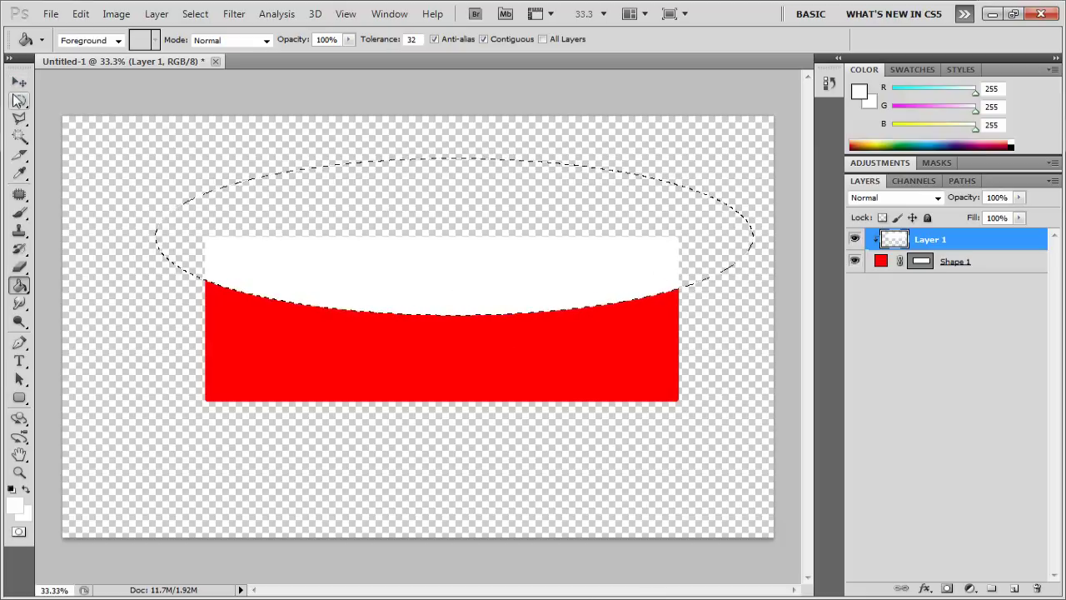
# Deselect the elliptical selection
pyautogui.press('m')
pyautogui.rightClick(319, 270)
pyautogui.click(369, 279)
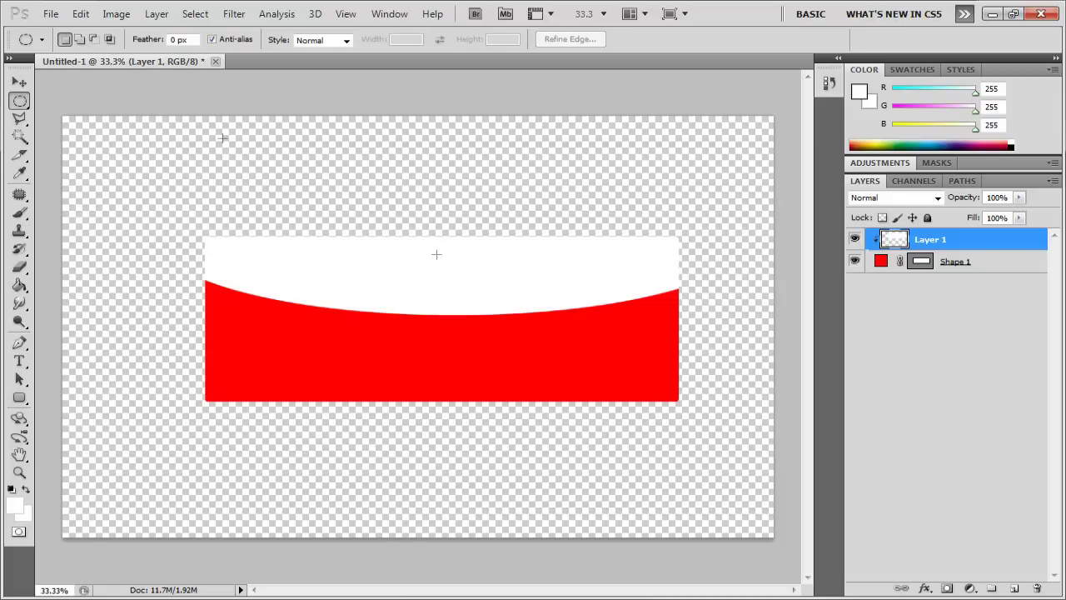
pyautogui.click(19, 82)
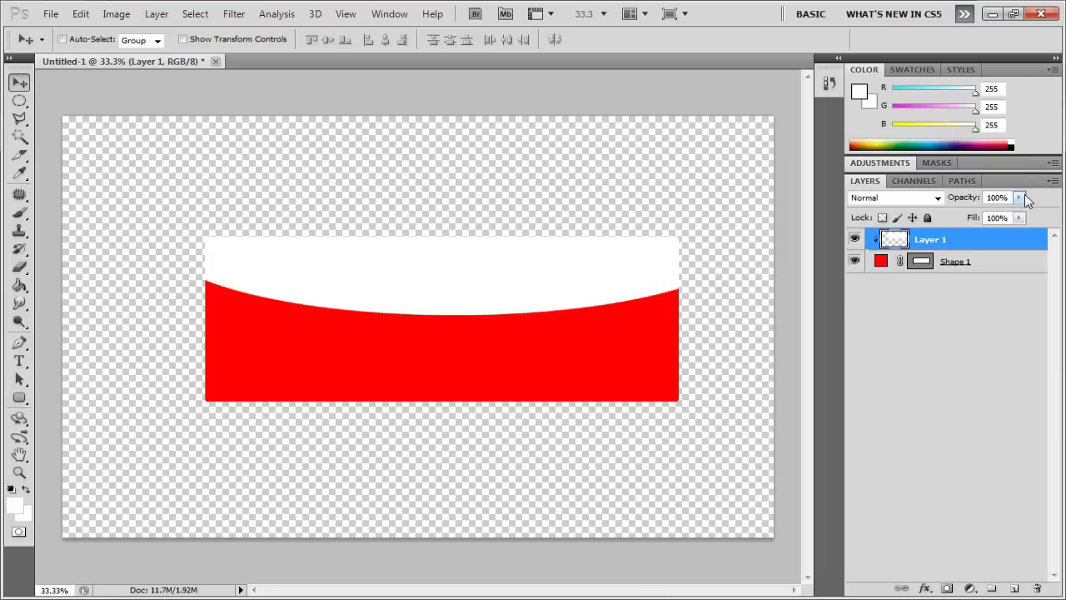
# Set the white gloss layer's opacity to 30%
pyautogui.click(951, 242)
pyautogui.click(1020, 197)
pyautogui.click(959, 215)
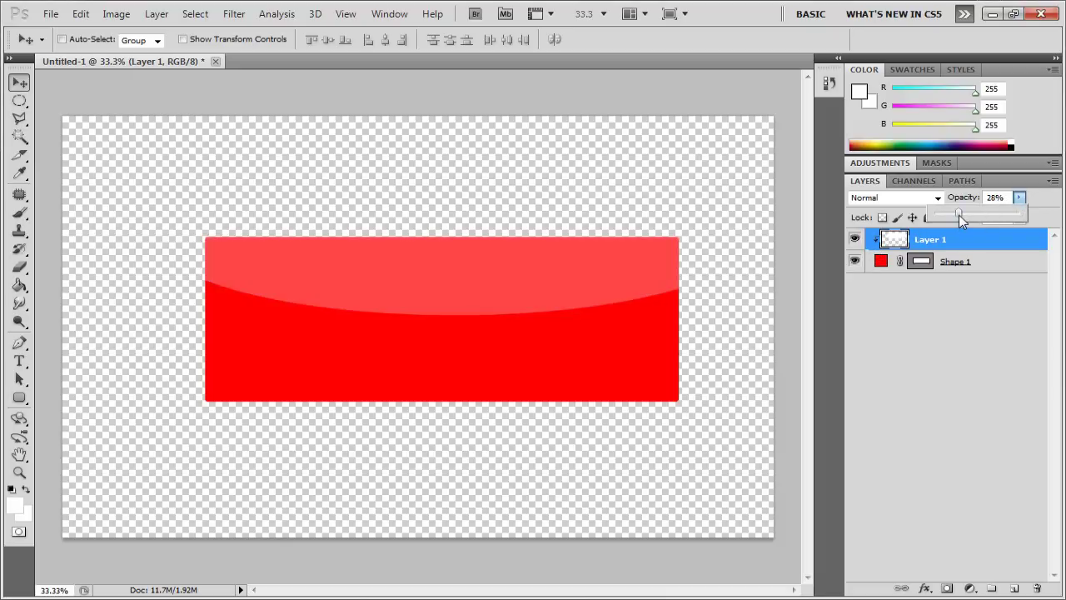
pyautogui.click(964, 214)
pyautogui.click(976, 259)
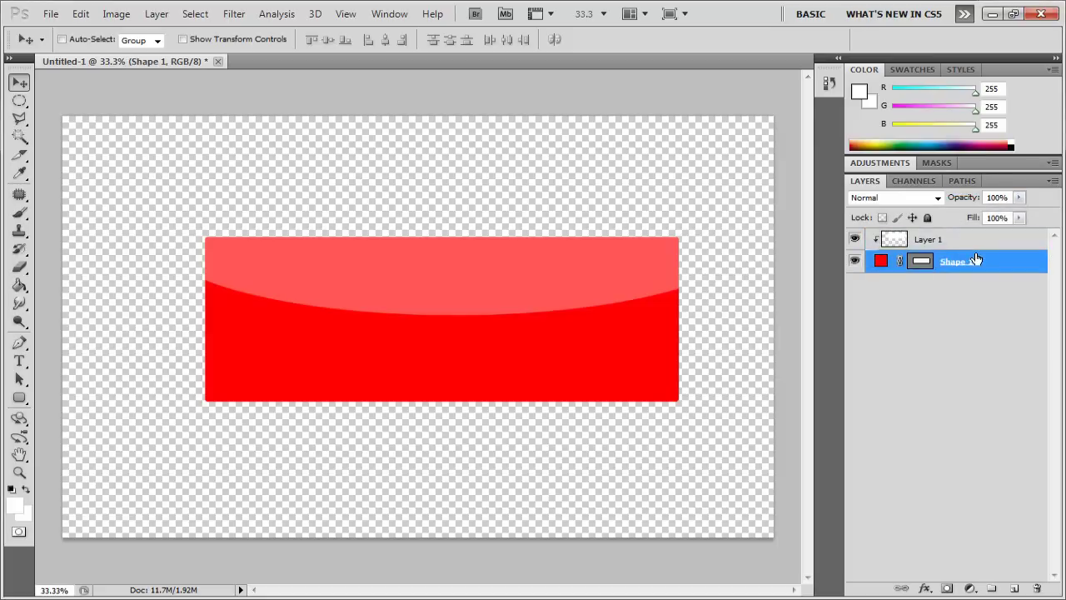
pyautogui.click(974, 241)
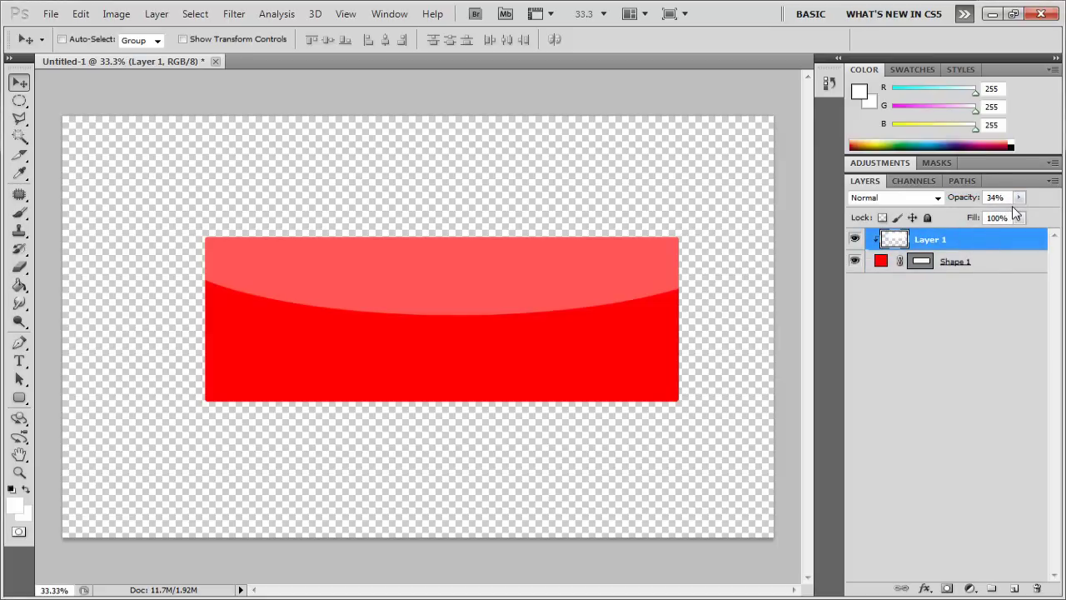
pyautogui.click(992, 196)
pyautogui.press('Down')
pyautogui.write('0')
# Delete the white gloss layer, leaving only Shape 1
pyautogui.click(936, 487)
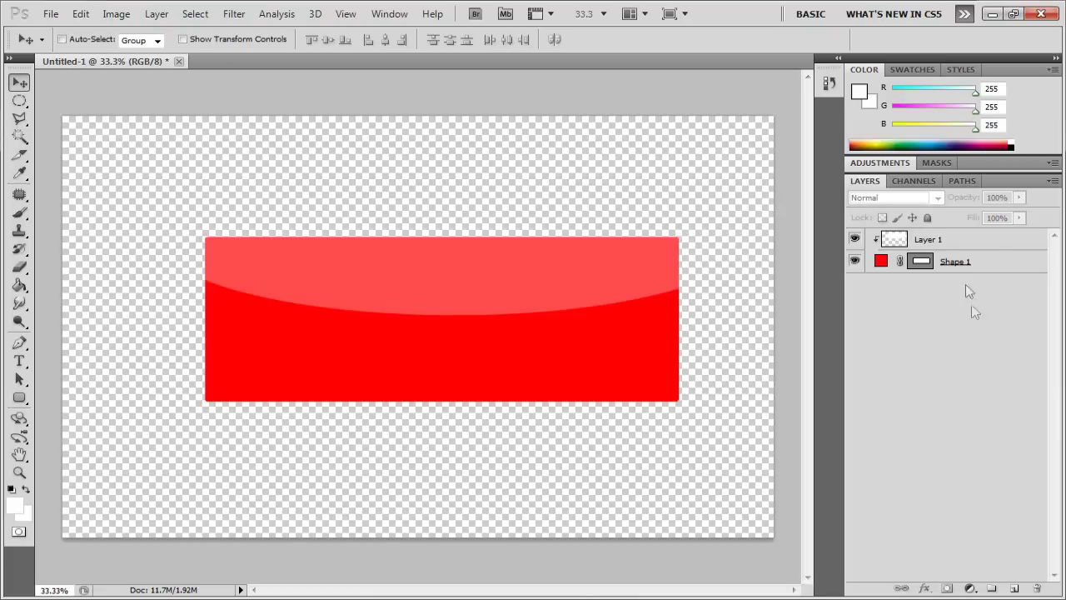
pyautogui.click(906, 239)
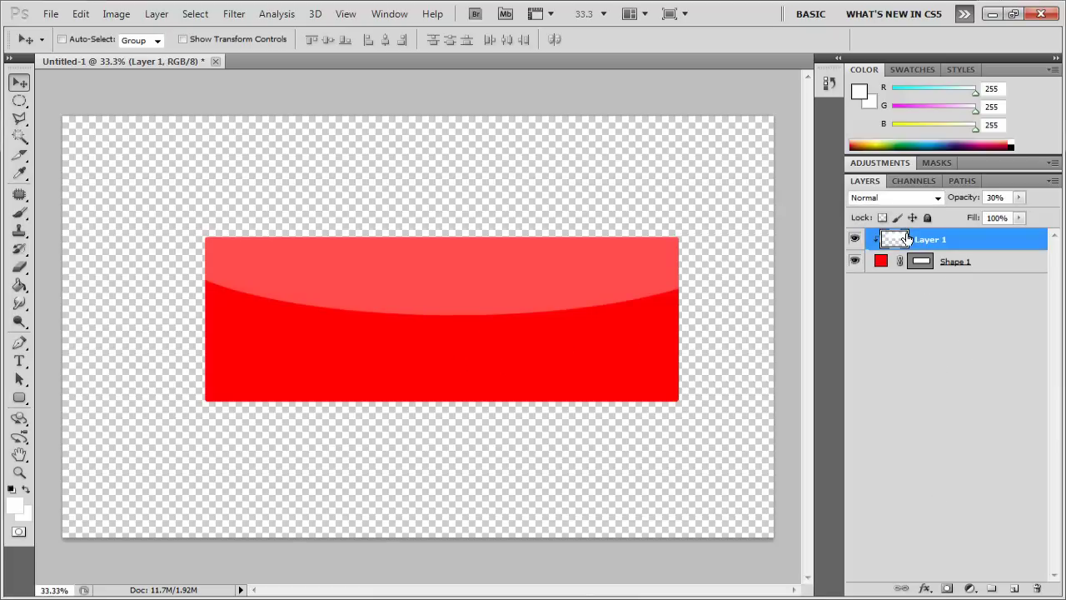
pyautogui.press('Delete')
pyautogui.press('Delete')
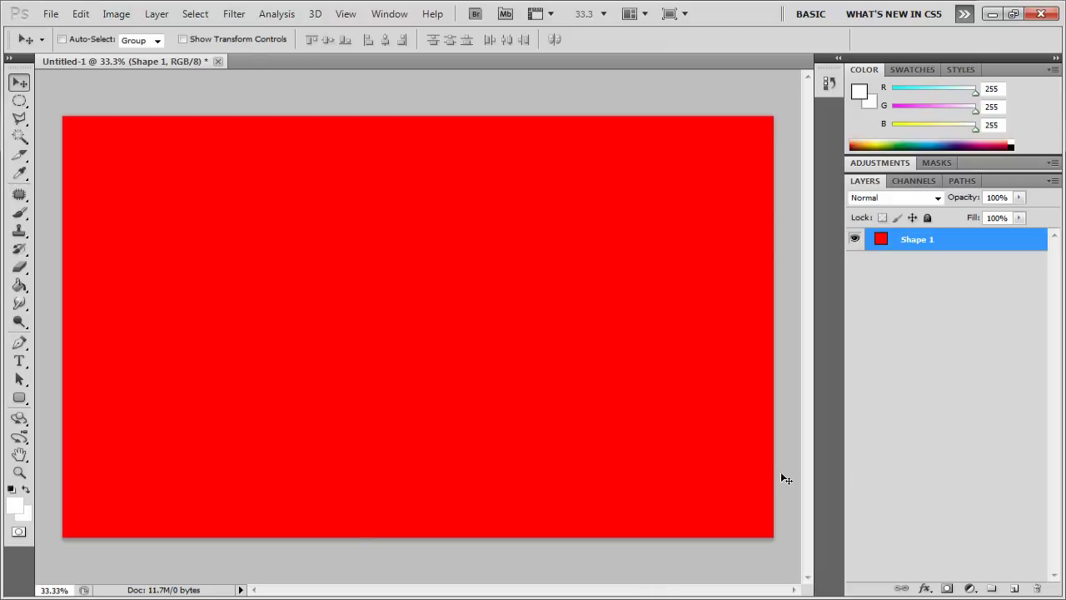
# Draw a white 10 px-radius rounded-rectangle Shape 2 covering the whole canvas
pyautogui.click(19, 399)
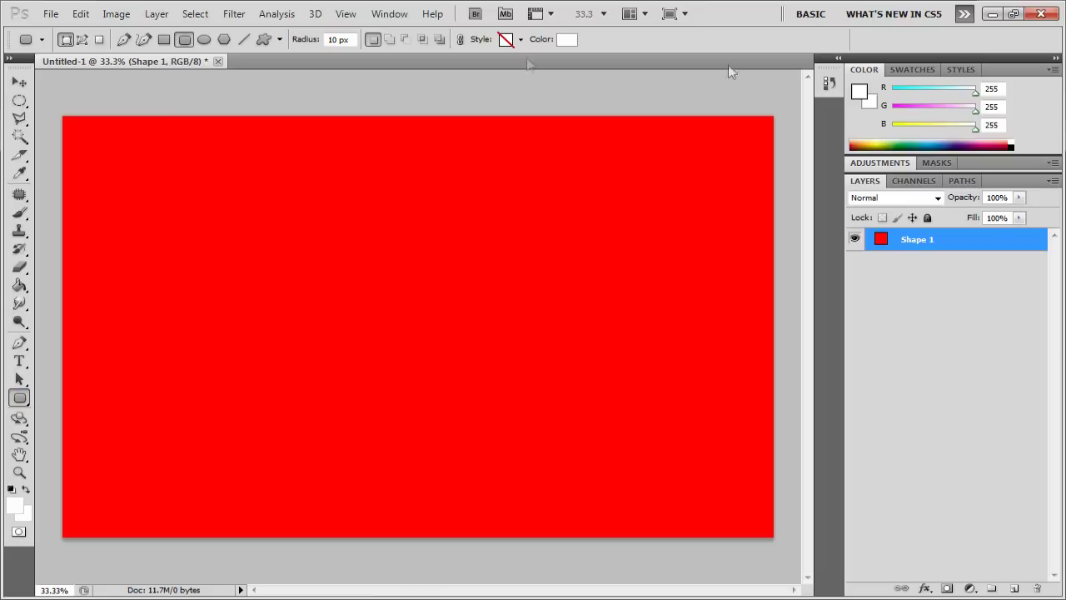
pyautogui.moveTo(48, 97); pyautogui.dragTo(791, 559)
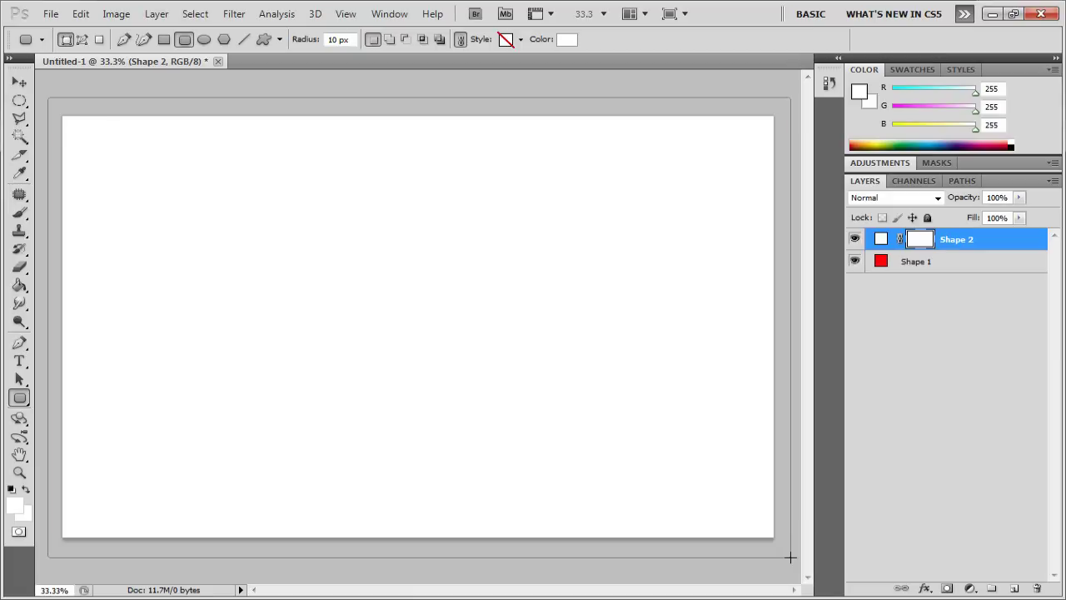
pyautogui.click(19, 360)
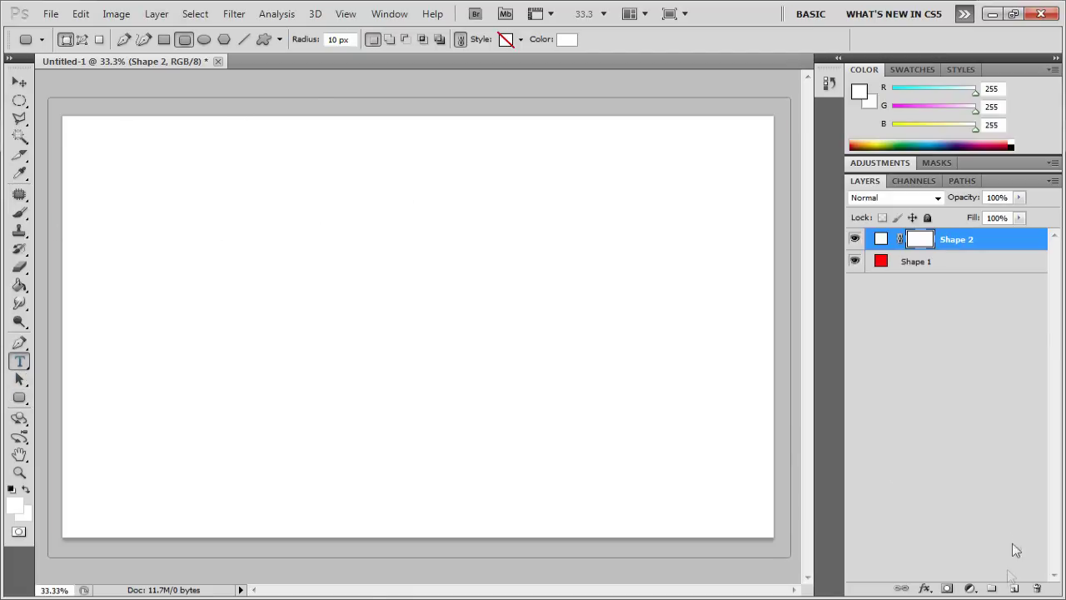
# Add an empty layer above the white shape, keeping the Optimus font
pyautogui.click(1013, 588)
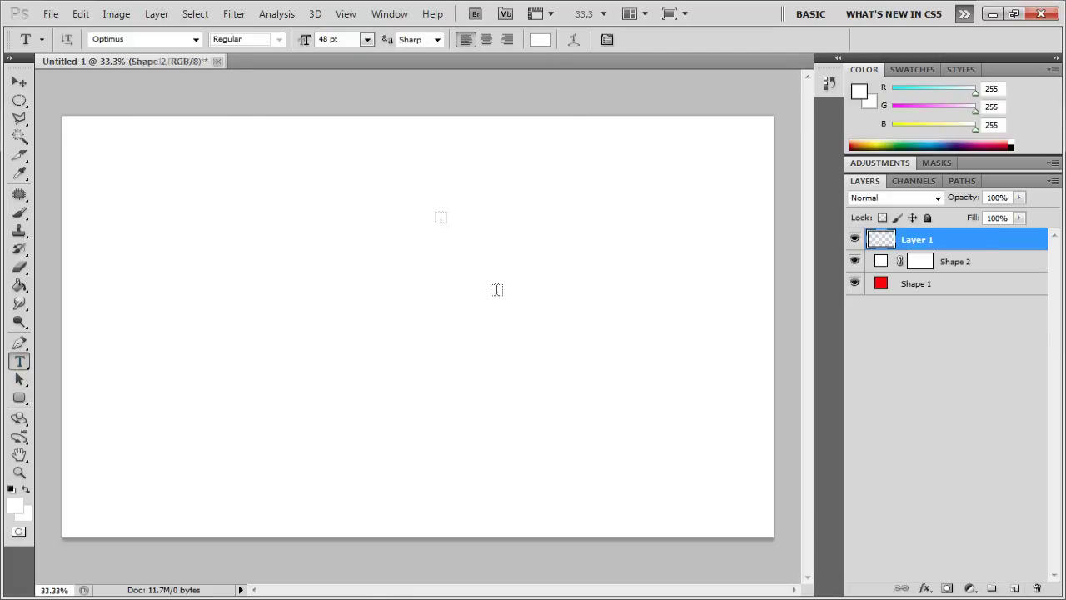
pyautogui.click(196, 39)
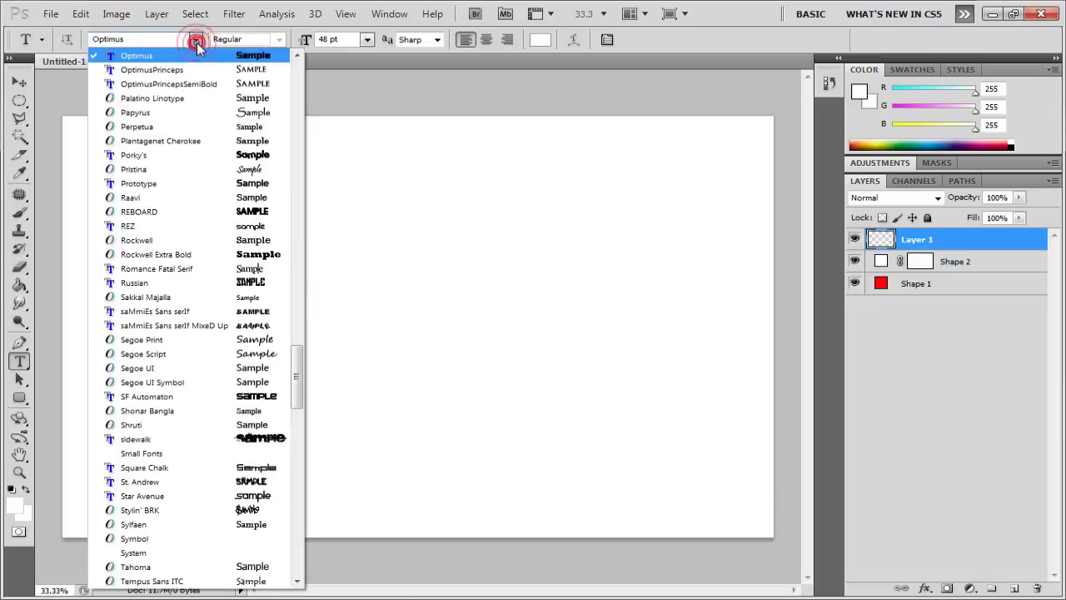
pyautogui.click(200, 59)
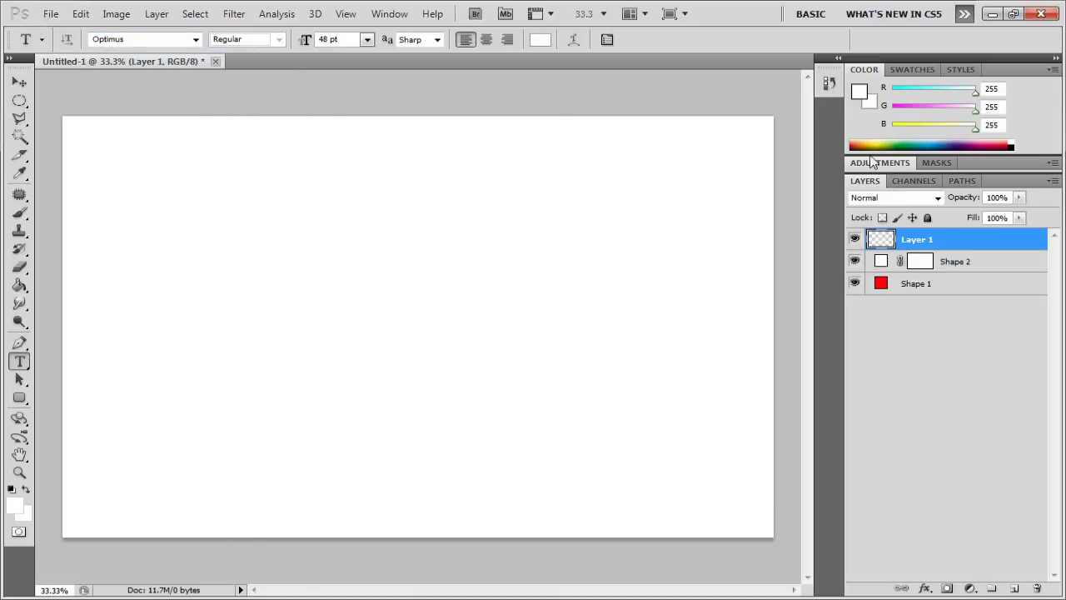
# Set the foreground colour to blue 4366d7
pyautogui.click(866, 96)
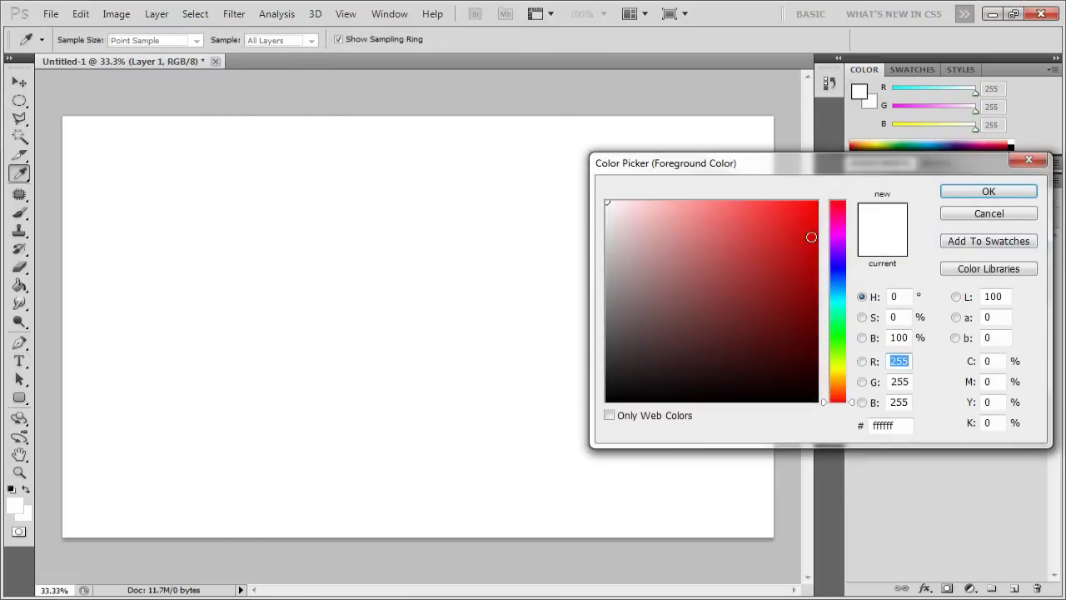
pyautogui.moveTo(837, 312); pyautogui.dragTo(837, 275)
pyautogui.click(751, 232)
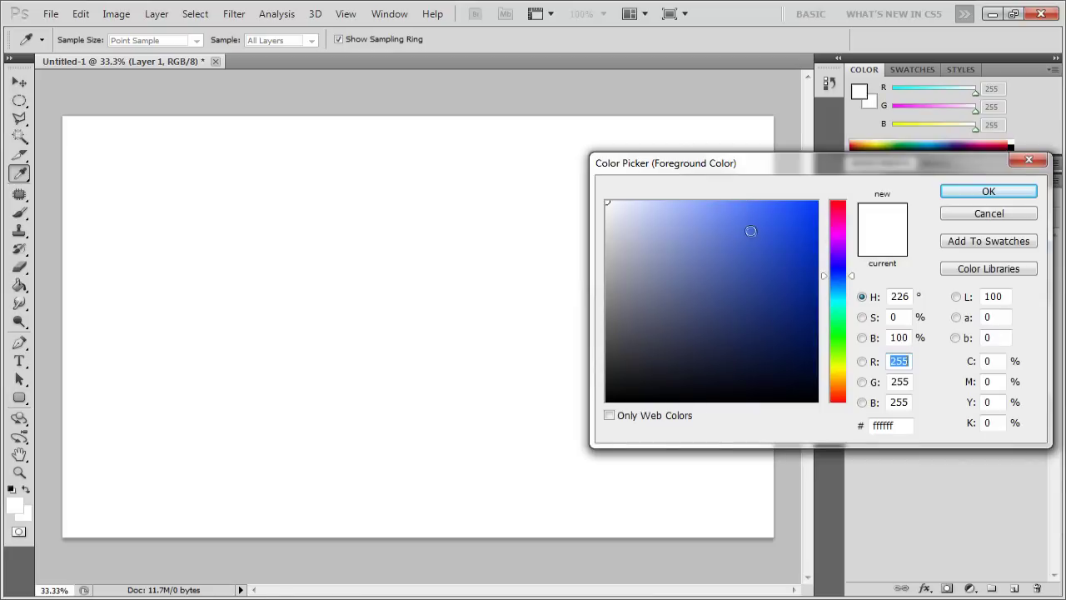
pyautogui.click(1020, 191)
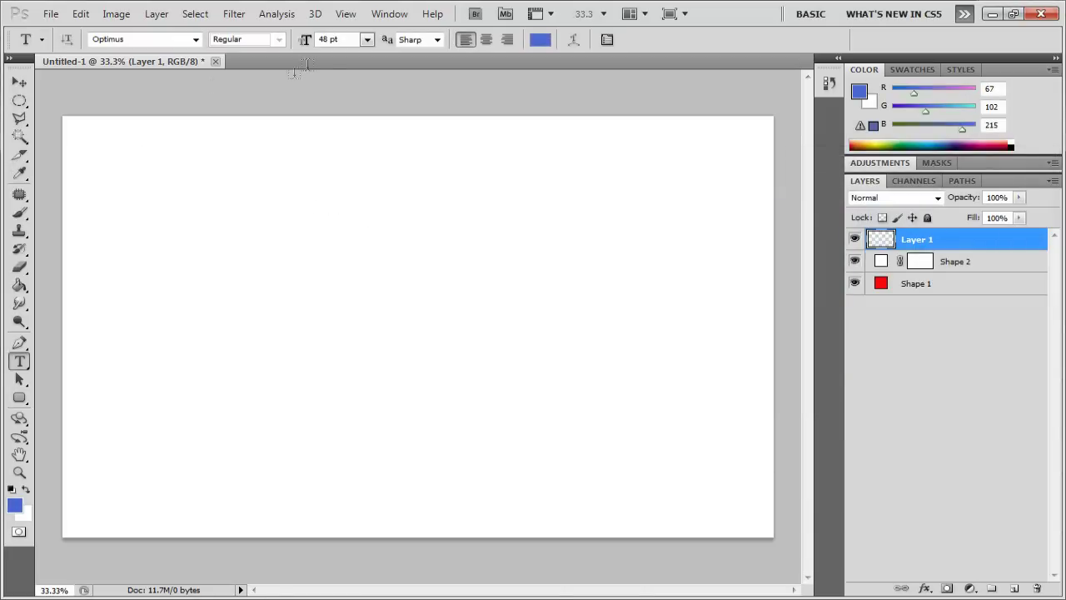
pyautogui.click(367, 39)
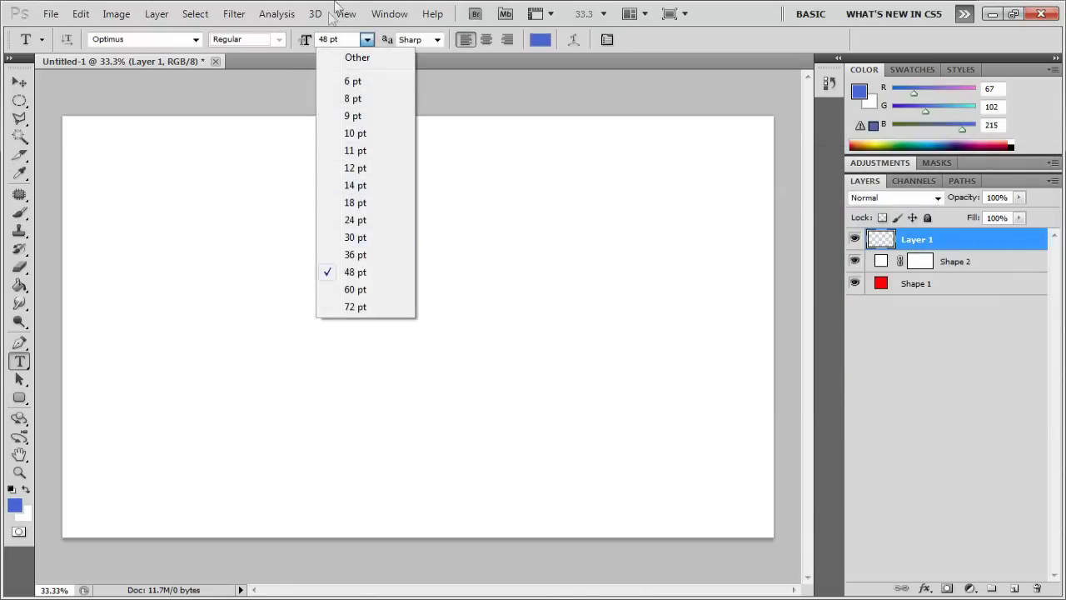
# Type OX on the canvas in Optimus at 100 pt
pyautogui.click(321, 43)
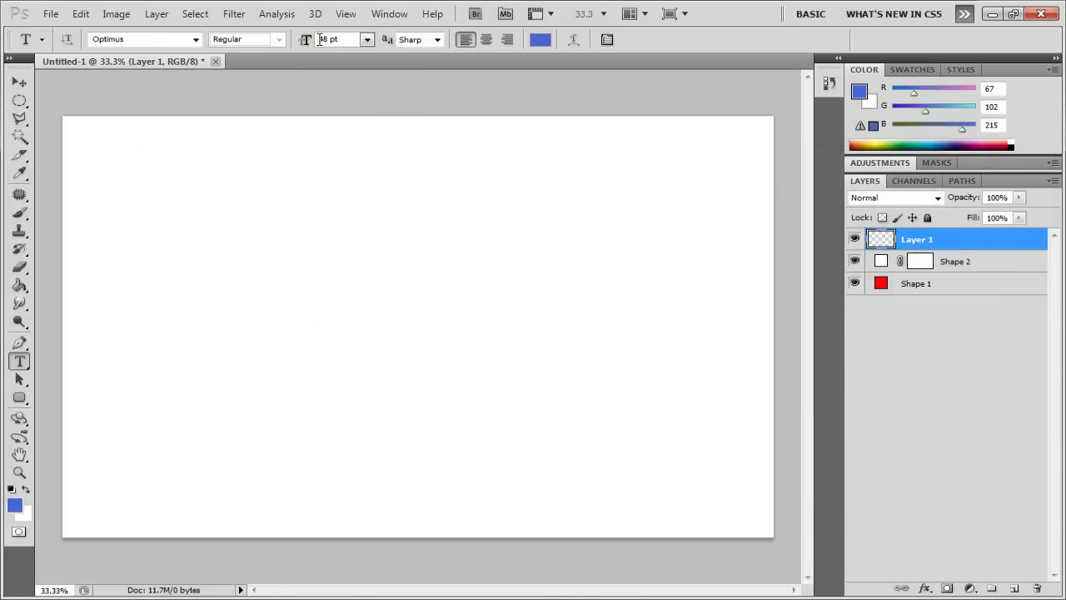
pyautogui.moveTo(322, 40); pyautogui.dragTo(326, 41)
pyautogui.write('100')
pyautogui.click(303, 245)
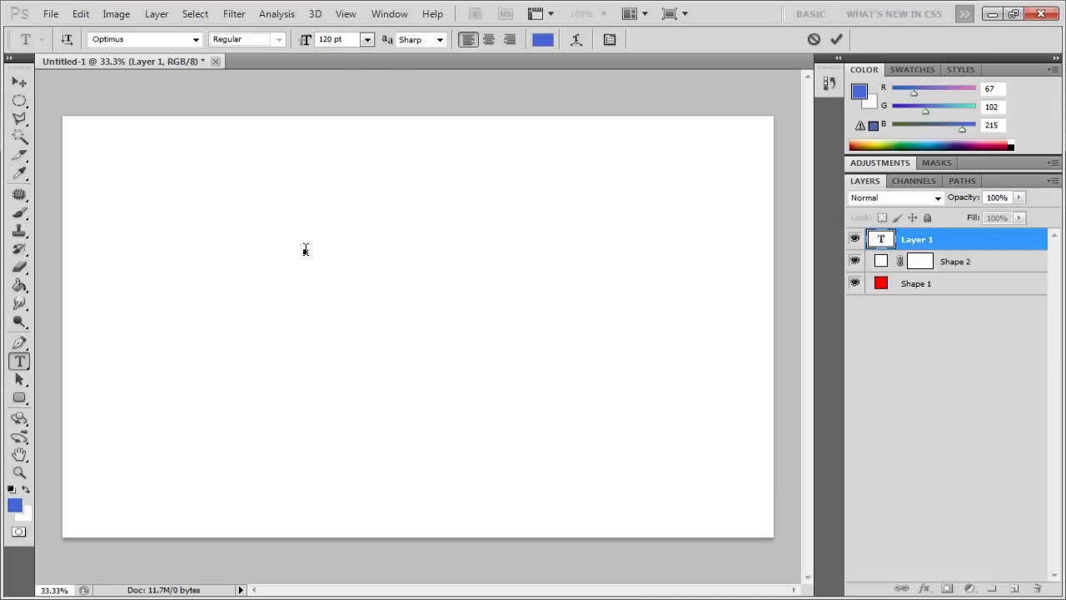
pyautogui.write('OX')
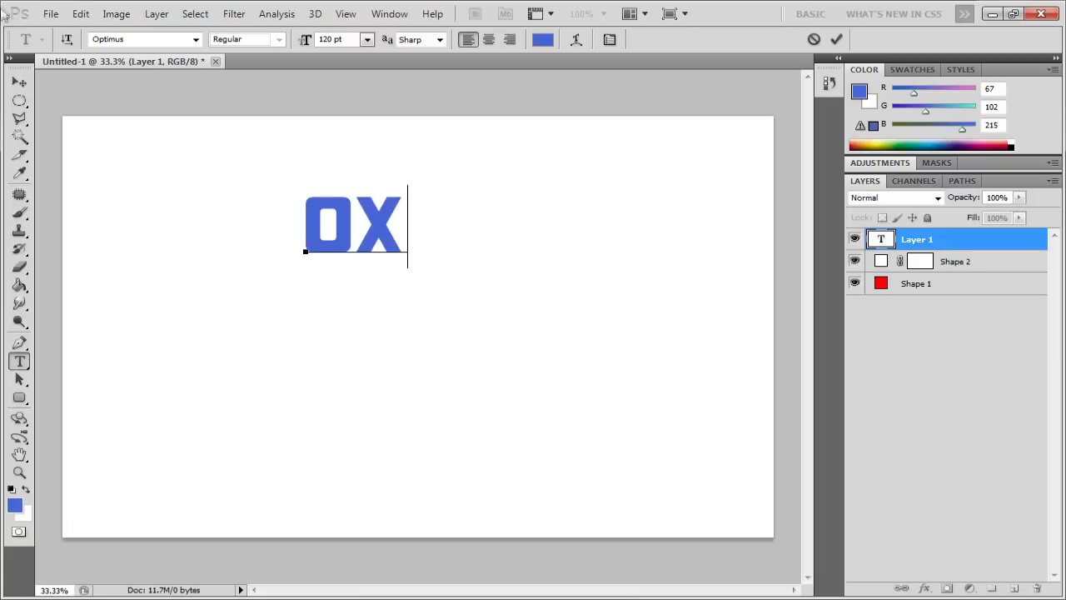
# Enlarge the OX text to 250 pt and move it to the page centre
pyautogui.moveTo(405, 257); pyautogui.dragTo(267, 245)
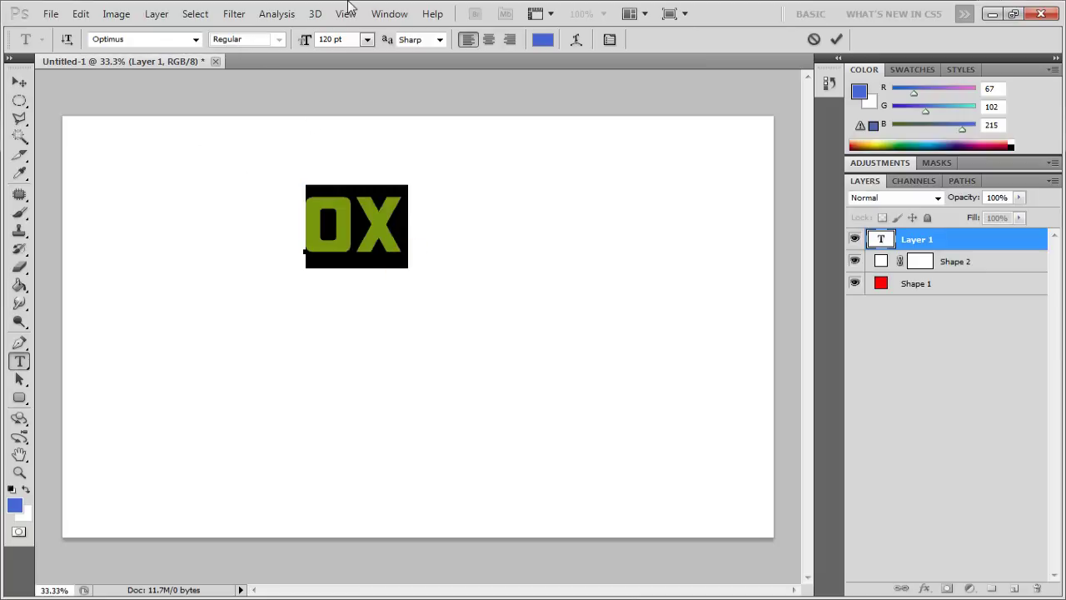
pyautogui.moveTo(329, 37); pyautogui.dragTo(317, 39)
pyautogui.write('250')
pyautogui.press('Return')
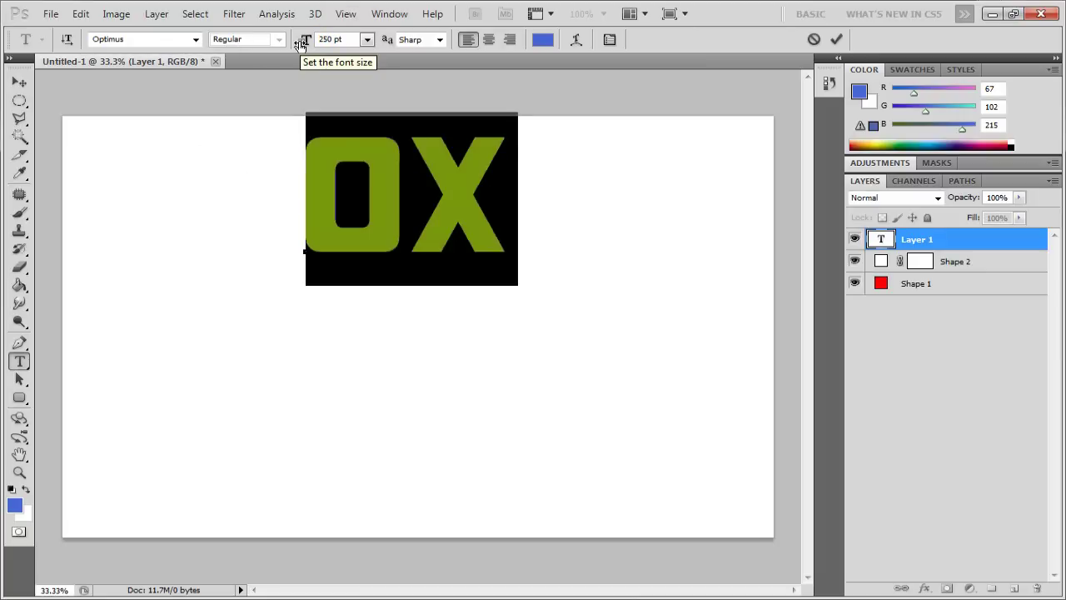
pyautogui.click(19, 82)
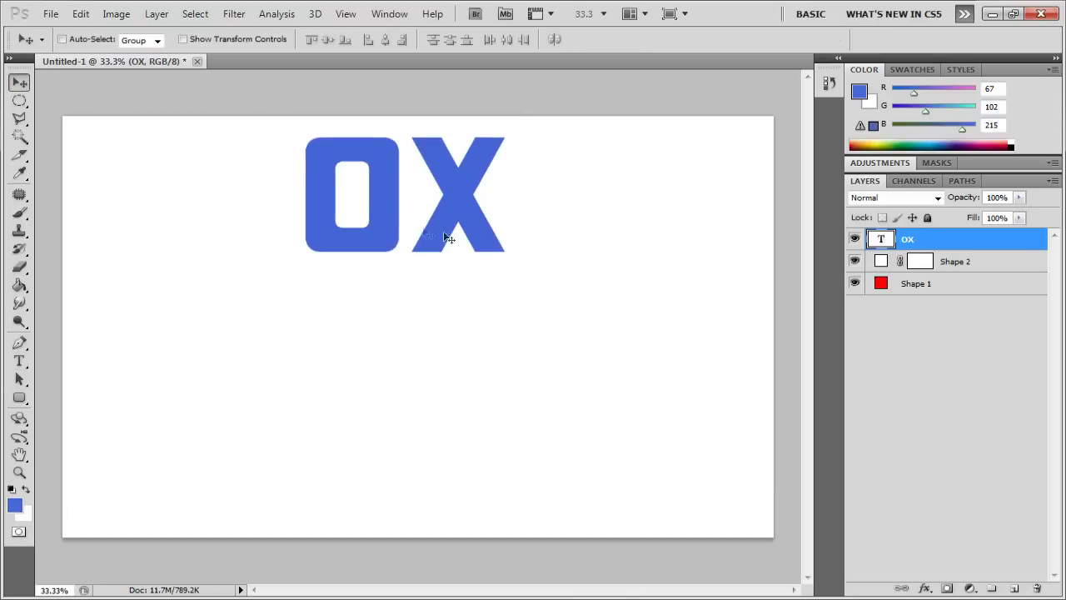
pyautogui.moveTo(385, 223)
pyautogui.mouseDown()
pyautogui.moveTo(372, 373)
pyautogui.moveTo(393, 343)
pyautogui.mouseUp()
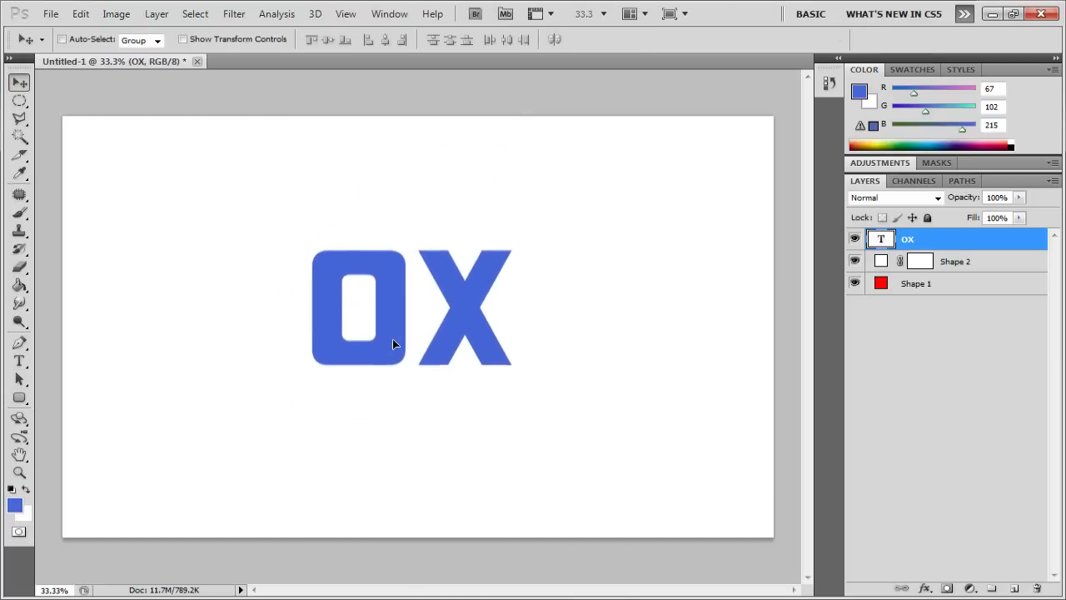
# Add a new empty layer clipped to the OX text
pyautogui.click(1013, 588)
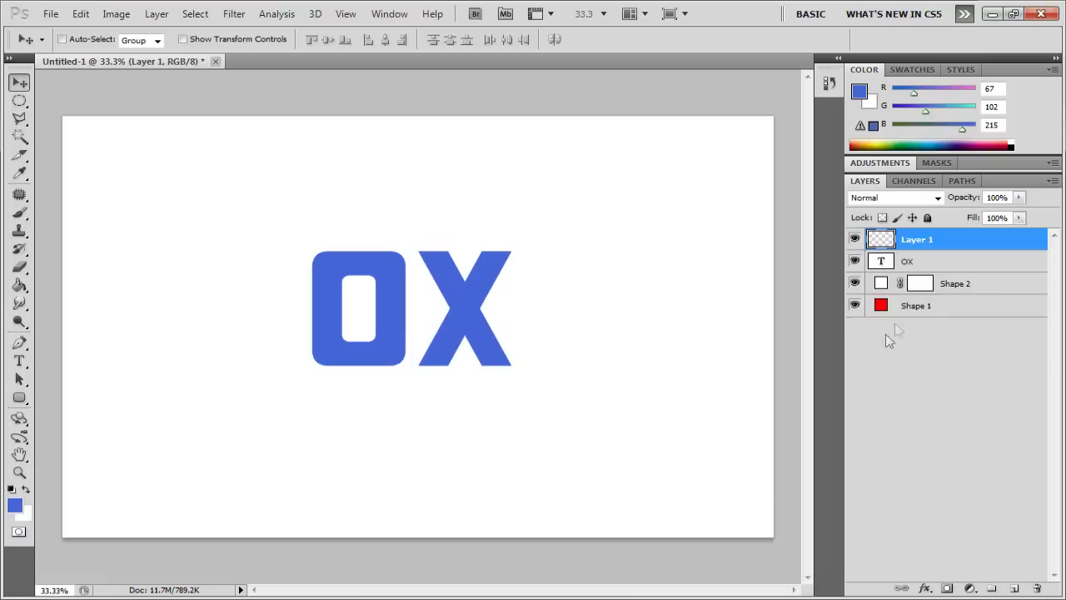
pyautogui.rightClick(916, 244)
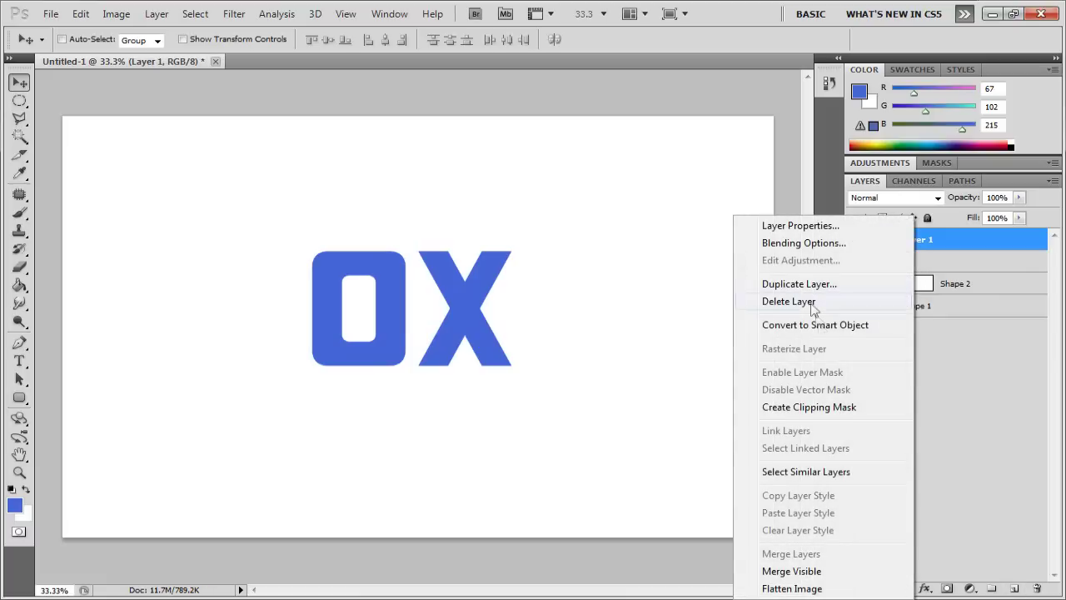
pyautogui.click(823, 407)
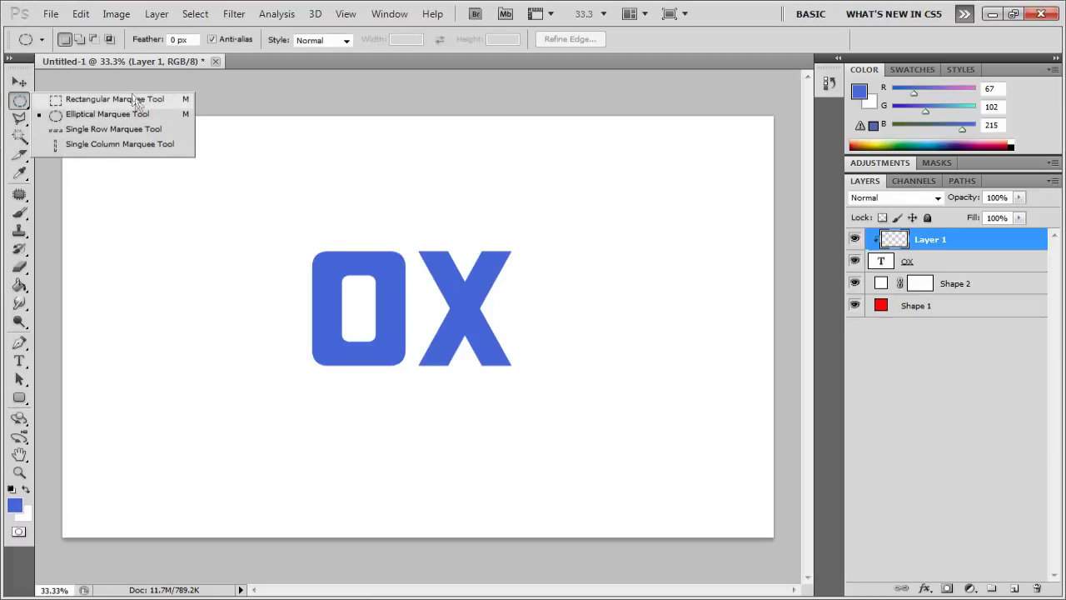
# Make a rectangular selection over the top half of the OX letters
pyautogui.moveTo(20, 102); pyautogui.dragTo(137, 100)
pyautogui.moveTo(263, 216); pyautogui.dragTo(566, 310)
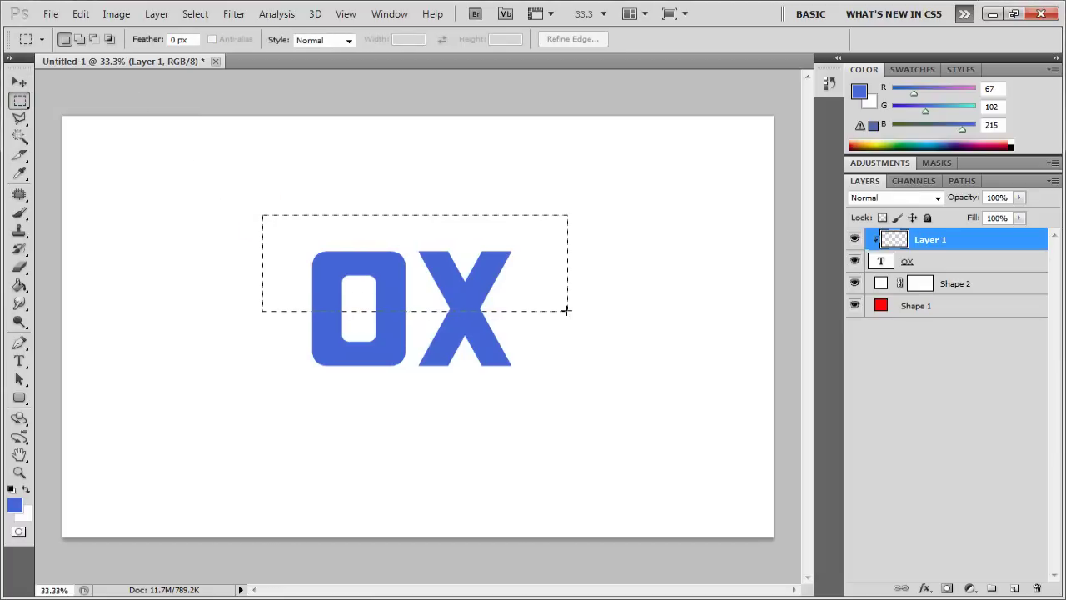
pyautogui.moveTo(567, 293)
pyautogui.mouseDown()
pyautogui.moveTo(570, 305)
pyautogui.moveTo(570, 290)
pyautogui.mouseUp()
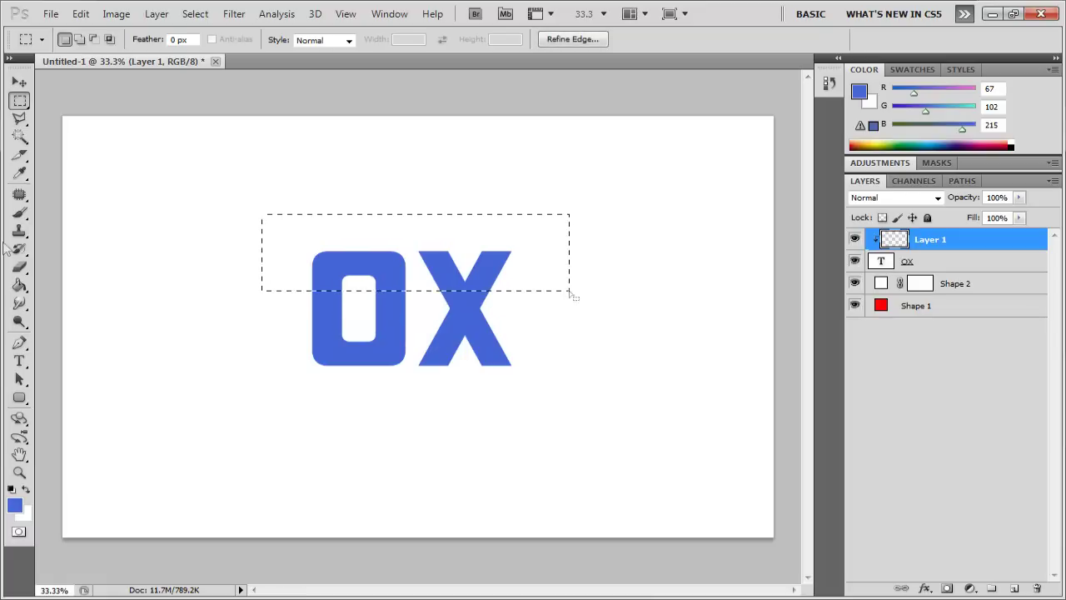
pyautogui.click(20, 286)
# Fill the selection over the tops of the OX letters with solid white
pyautogui.click(876, 142)
pyautogui.moveTo(877, 142); pyautogui.dragTo(895, 133)
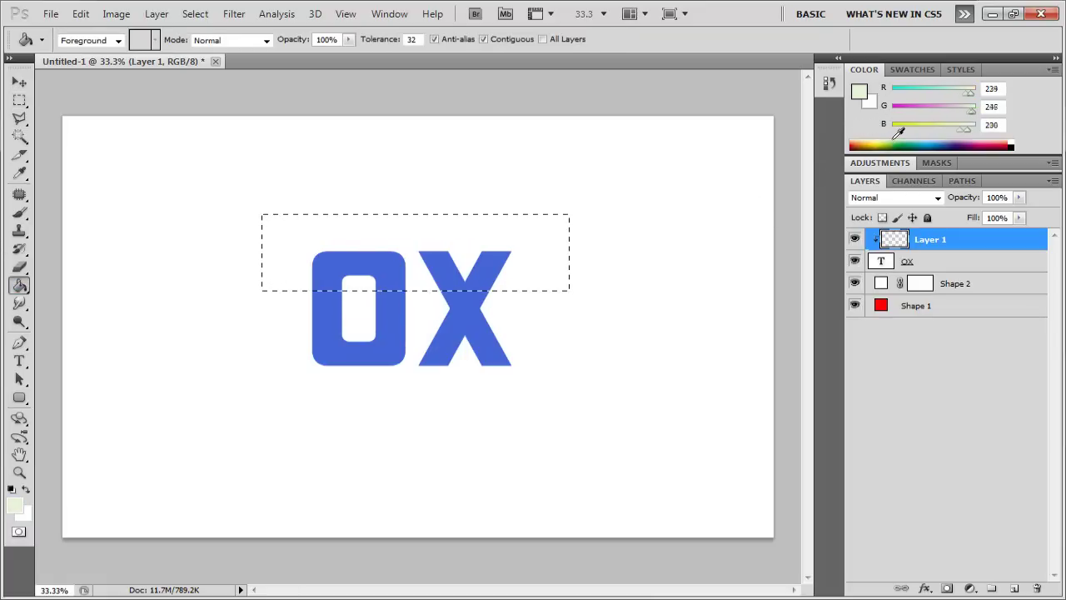
pyautogui.click(453, 219)
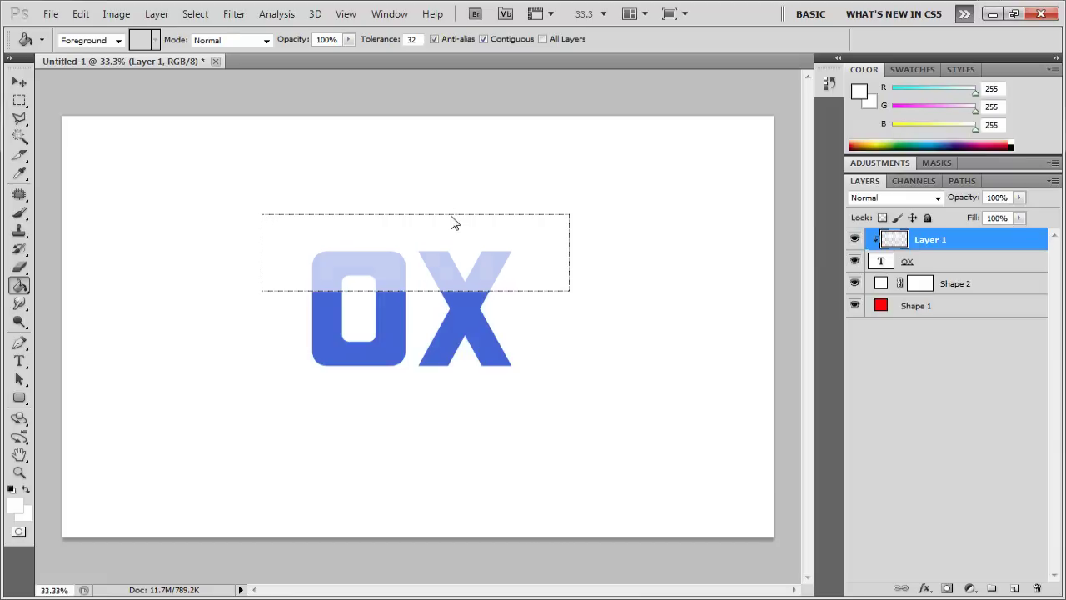
# Clear the selection and switch to the Move tool, ready to adjust the layer opacity
pyautogui.click(20, 119)
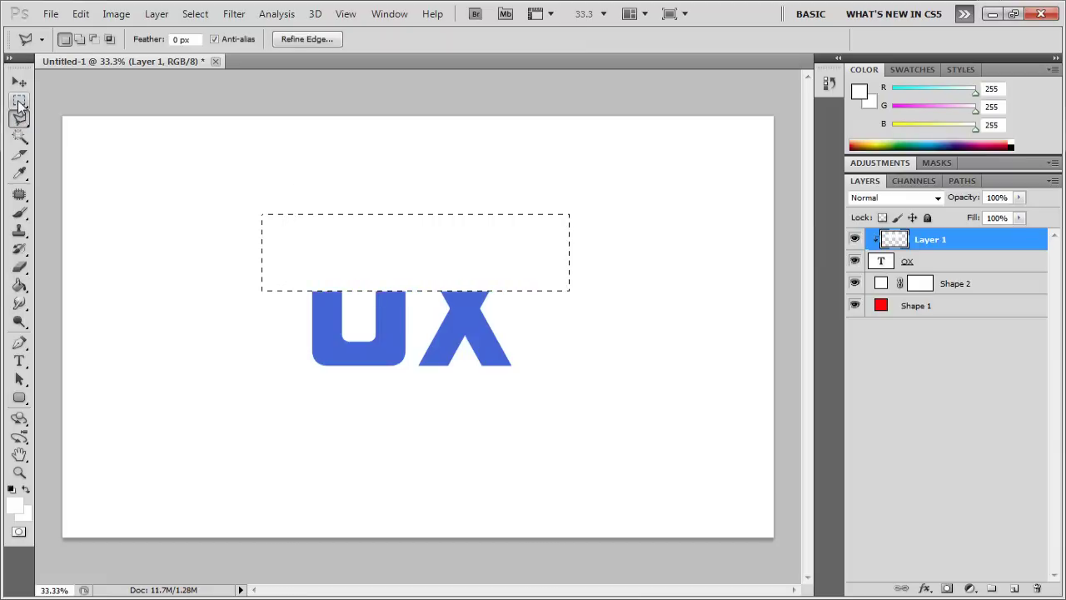
pyautogui.click(20, 100)
pyautogui.click(266, 236)
pyautogui.rightClick(331, 246)
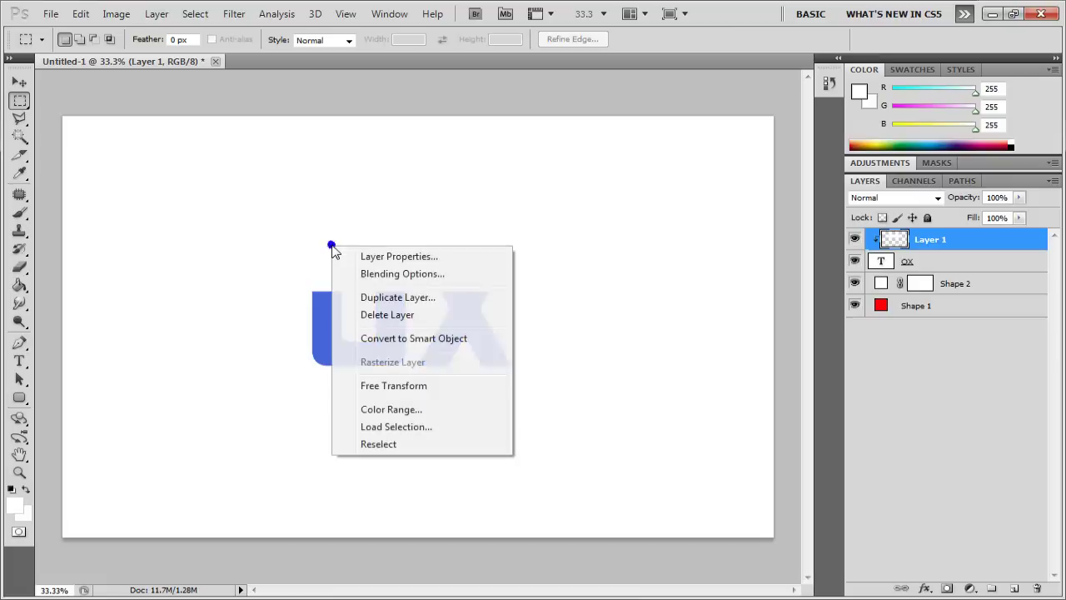
pyautogui.click(73, 235)
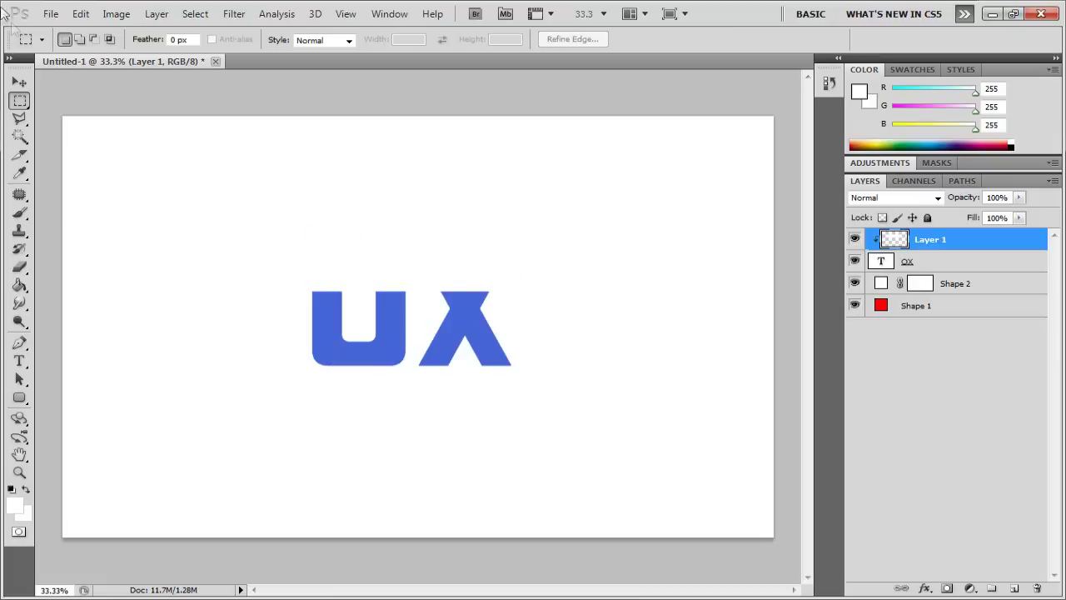
pyautogui.click(18, 84)
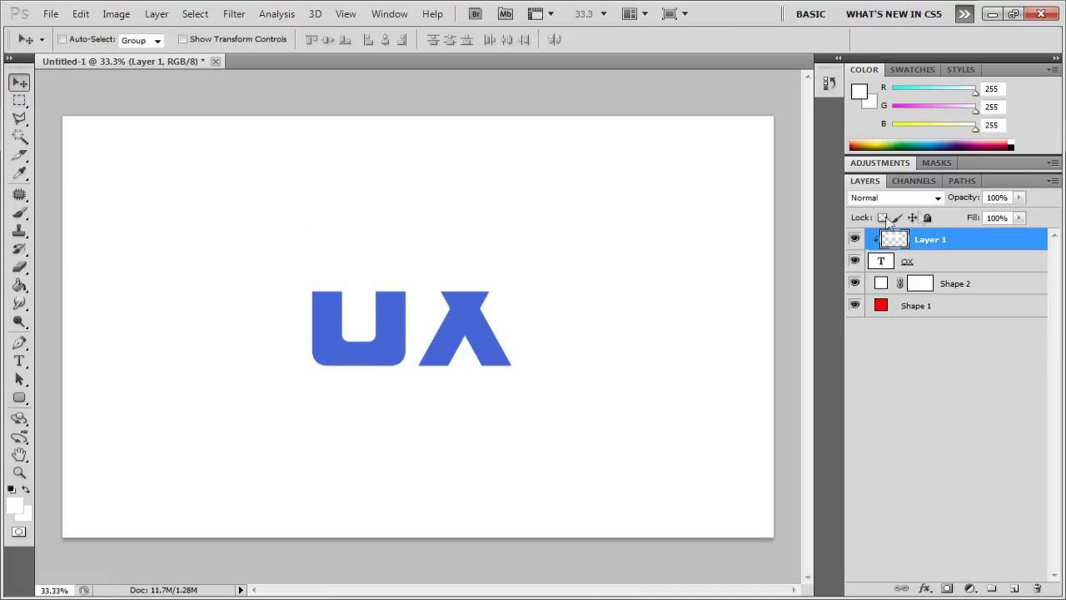
pyautogui.click(1019, 197)
# Lower Layer 1's white gloss opacity to 26%
pyautogui.moveTo(1021, 197); pyautogui.dragTo(963, 217)
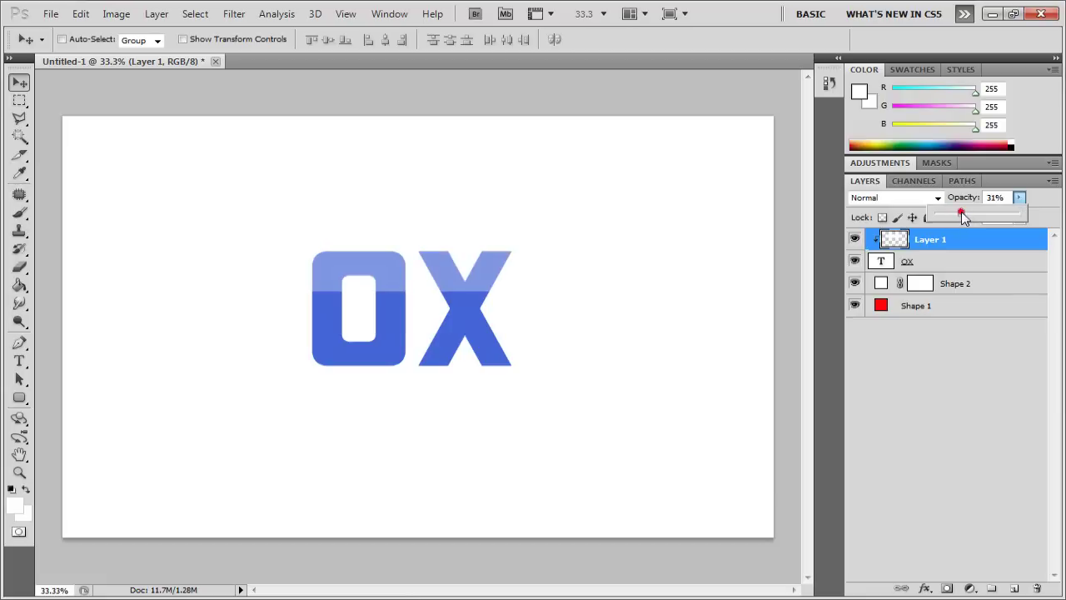
pyautogui.moveTo(962, 216); pyautogui.dragTo(958, 215)
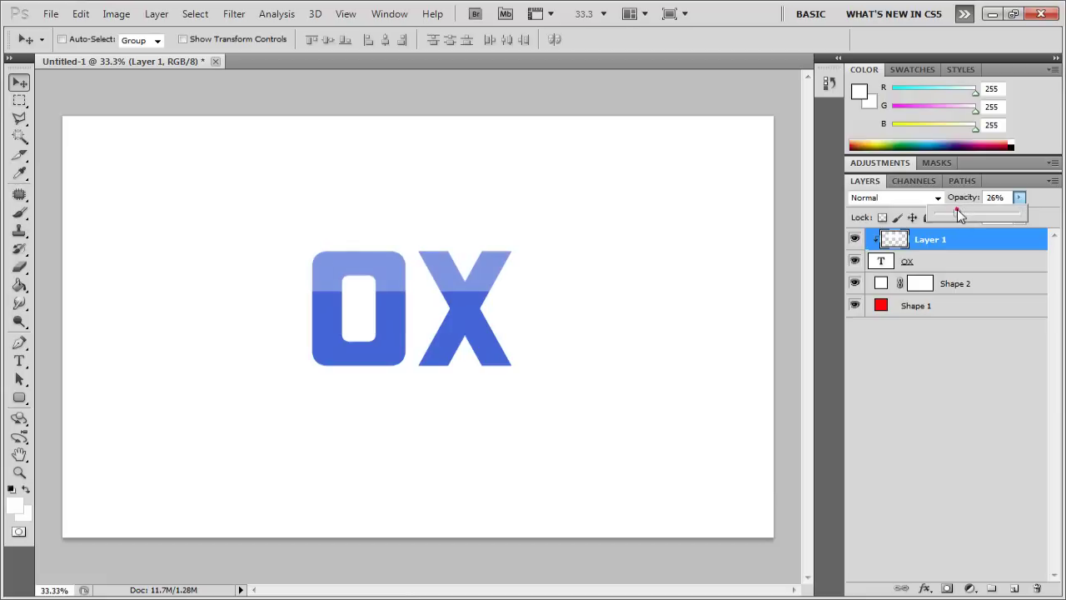